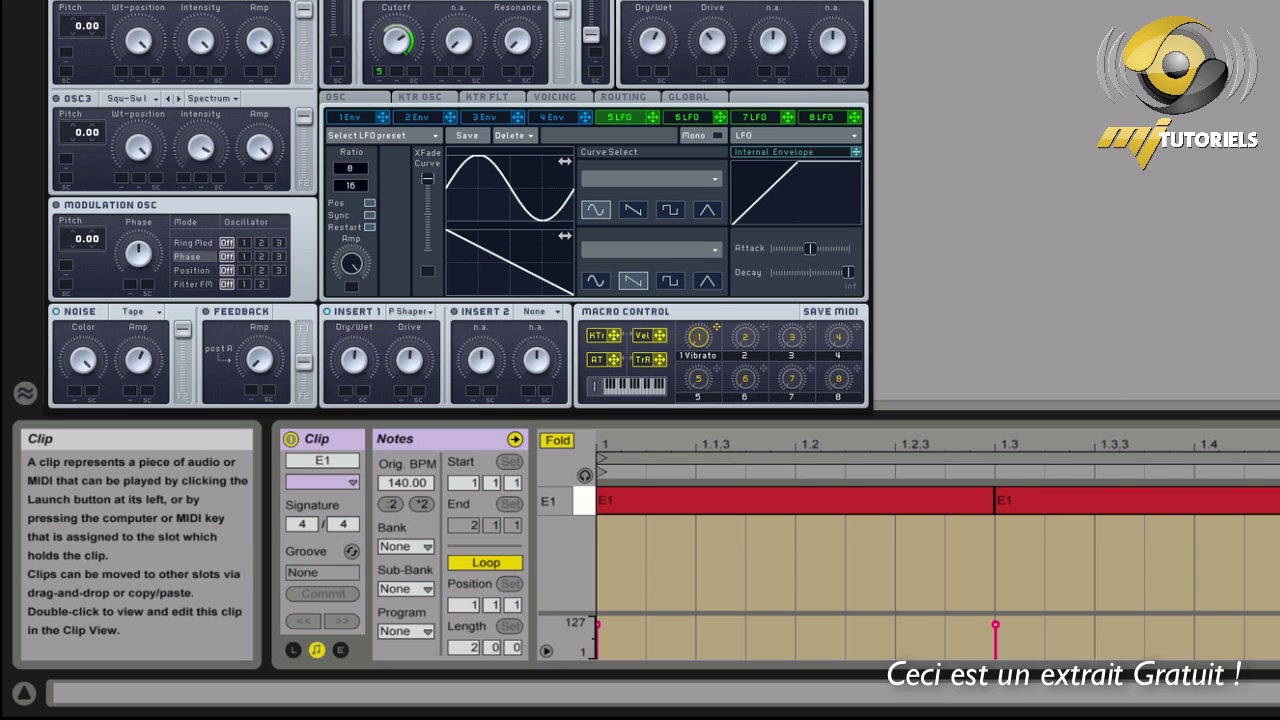
# Play the E1 clip and set the 5 LFO ratio to 8/16.
pyautogui.press('space')
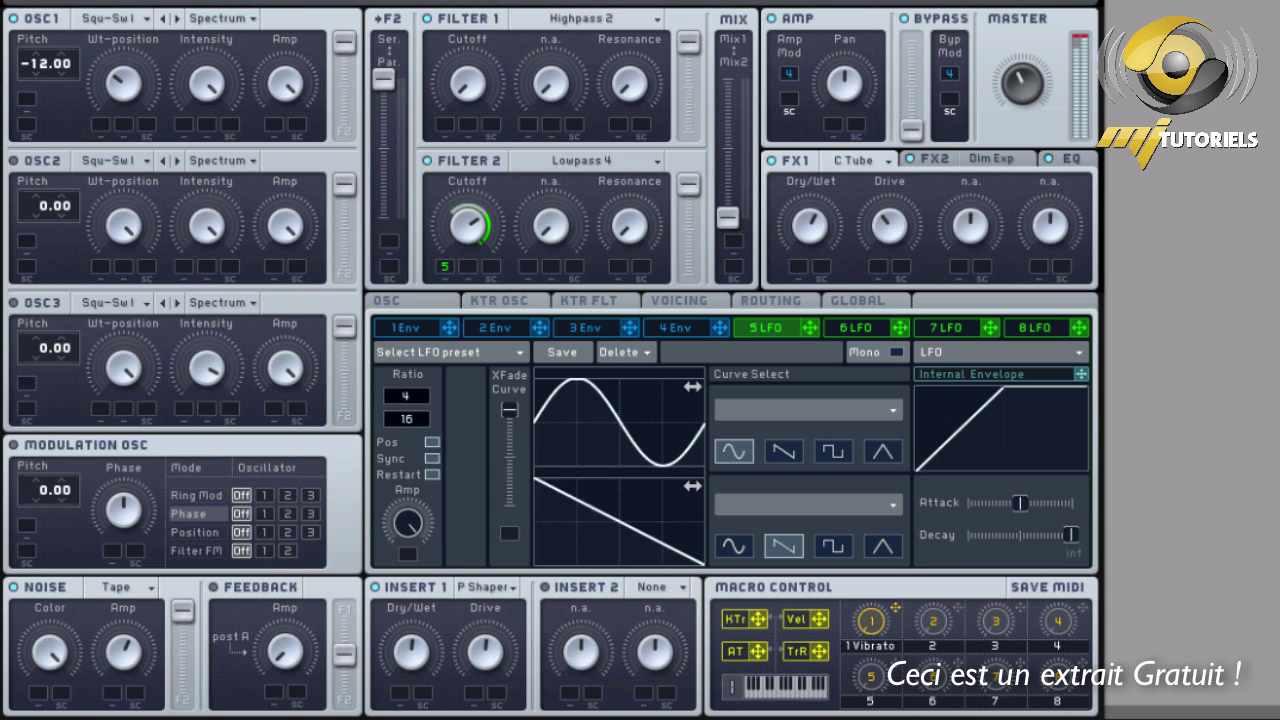
pyautogui.moveTo(407, 396); pyautogui.dragTo(407, 370)
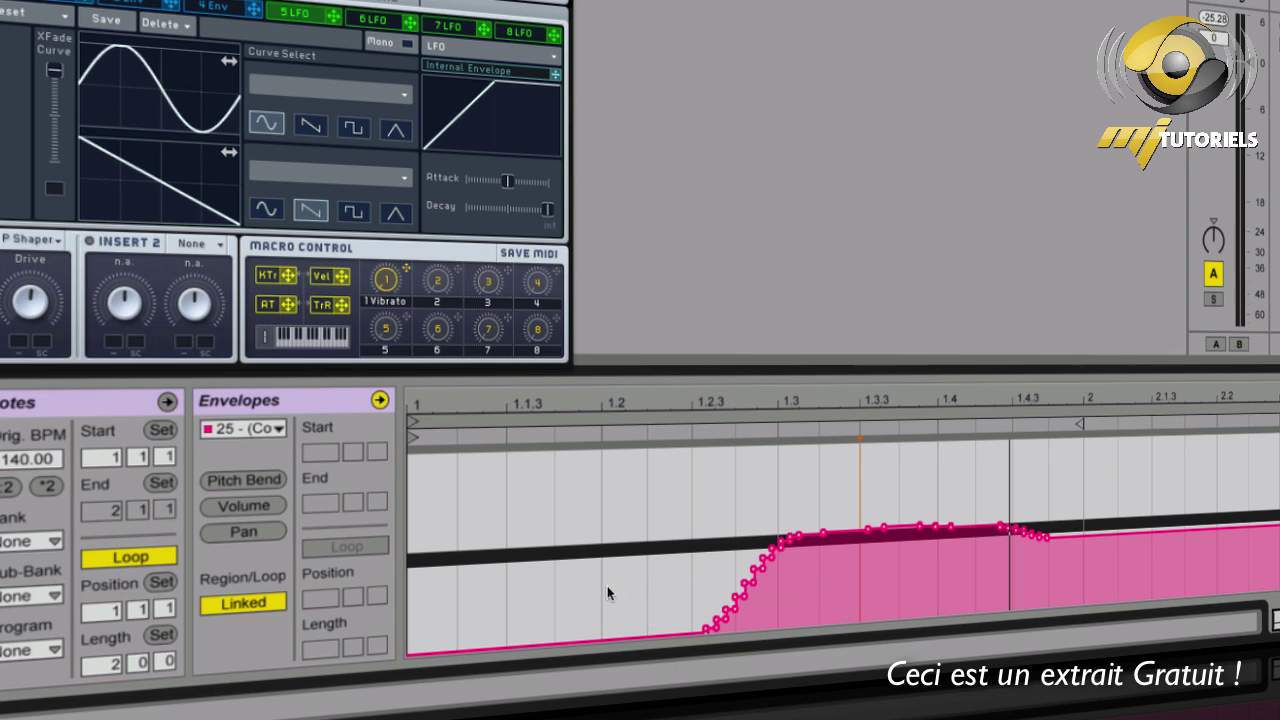
# Delete the rising ramp's breakpoints between 1.2.3 and 1.3.3 in the controller 25 clip envelope.
pyautogui.click(843, 578)
pyautogui.click(843, 576)
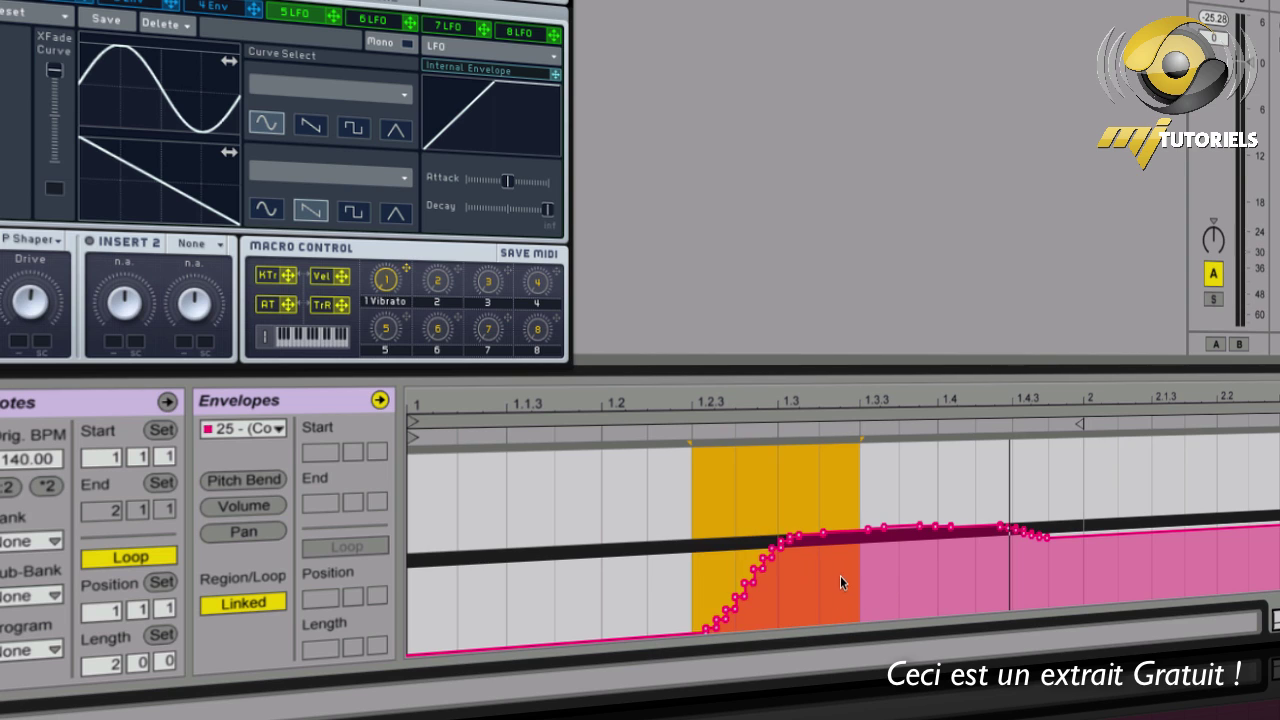
pyautogui.press('Delete')
pyautogui.click(798, 555)
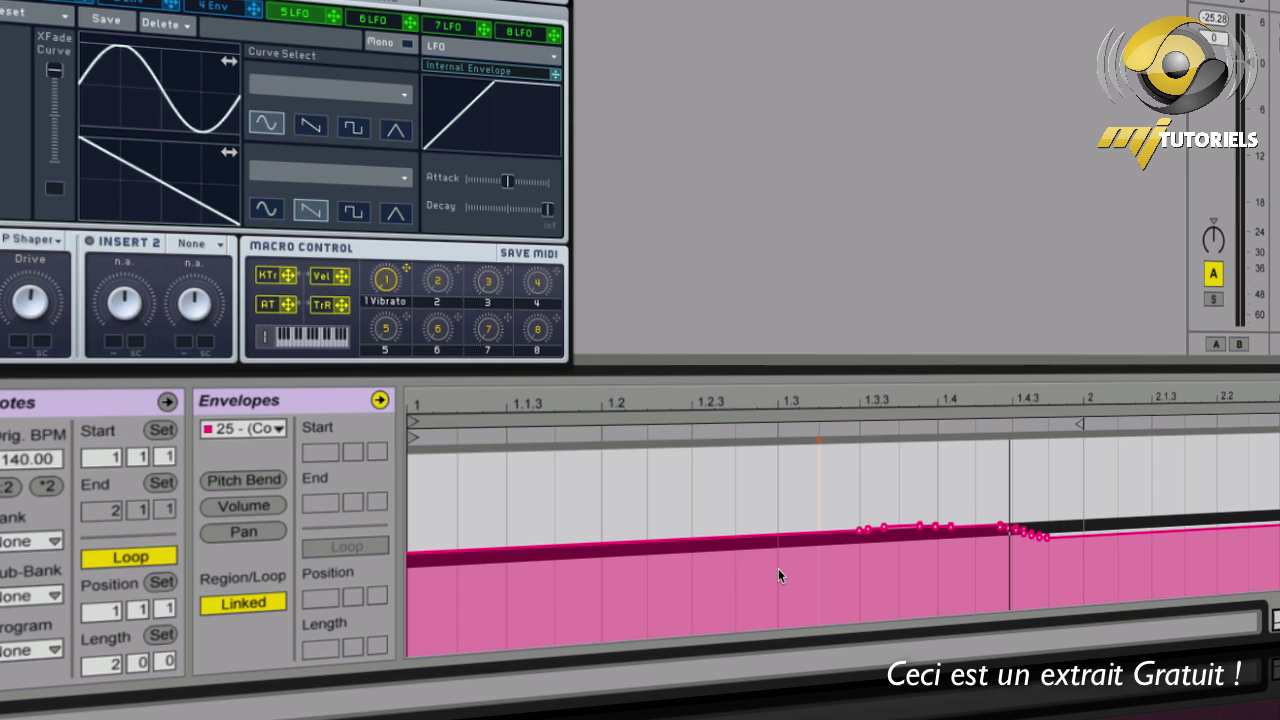
# Drop the controller 25 envelope to its minimum from 1 to 1.3 and clear the remaining breakpoints after 1.3.
pyautogui.moveTo(778, 575); pyautogui.dragTo(286, 629)
pyautogui.click(528, 648)
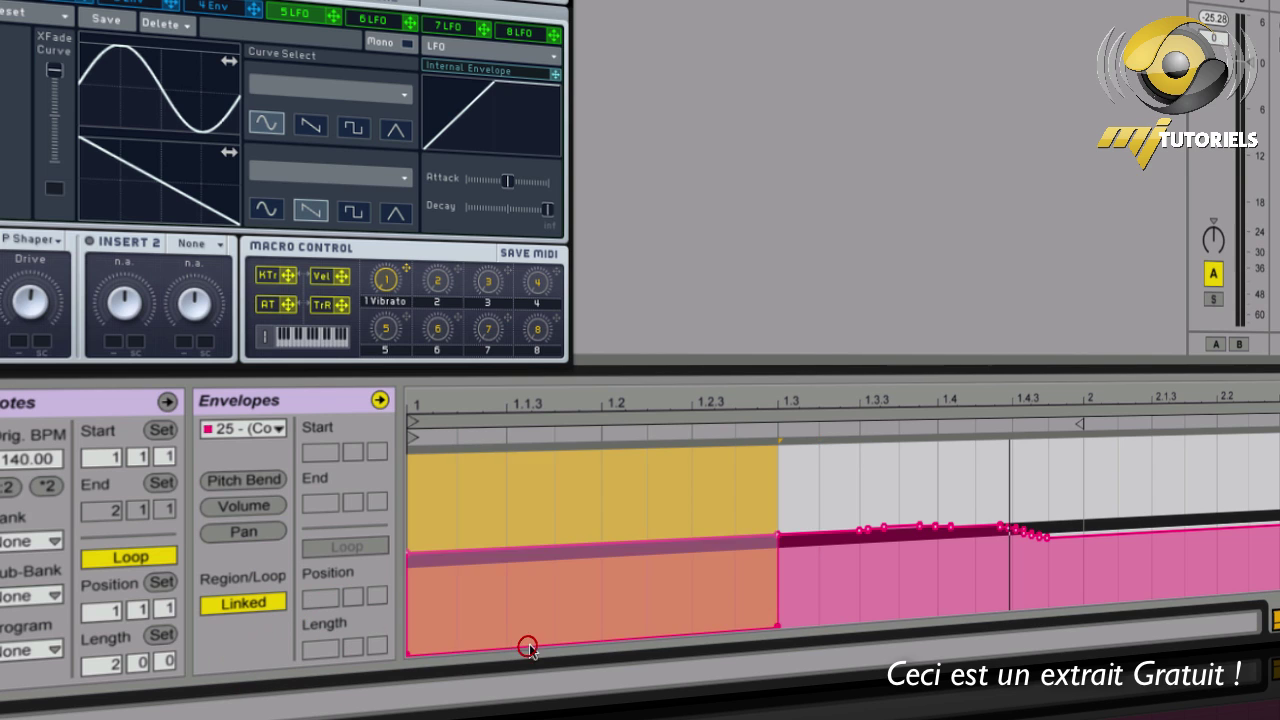
pyautogui.moveTo(825, 568); pyautogui.dragTo(1090, 556)
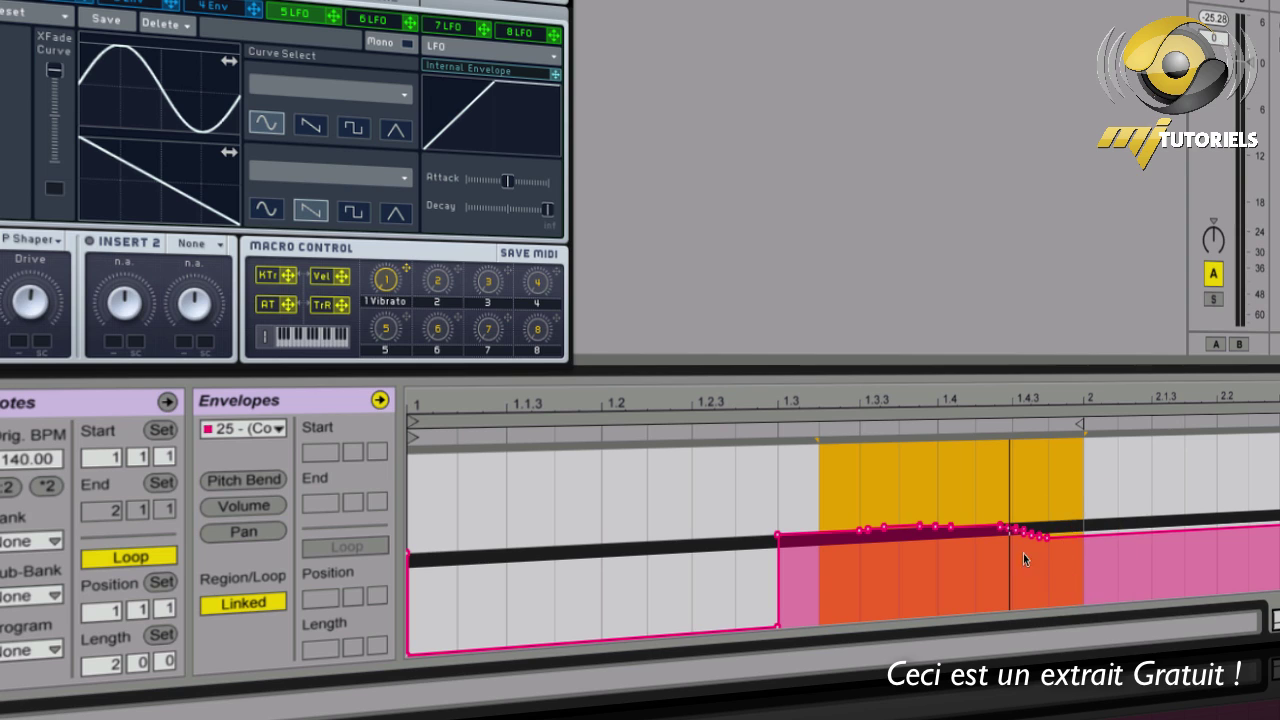
pyautogui.moveTo(948, 556); pyautogui.dragTo(1105, 550)
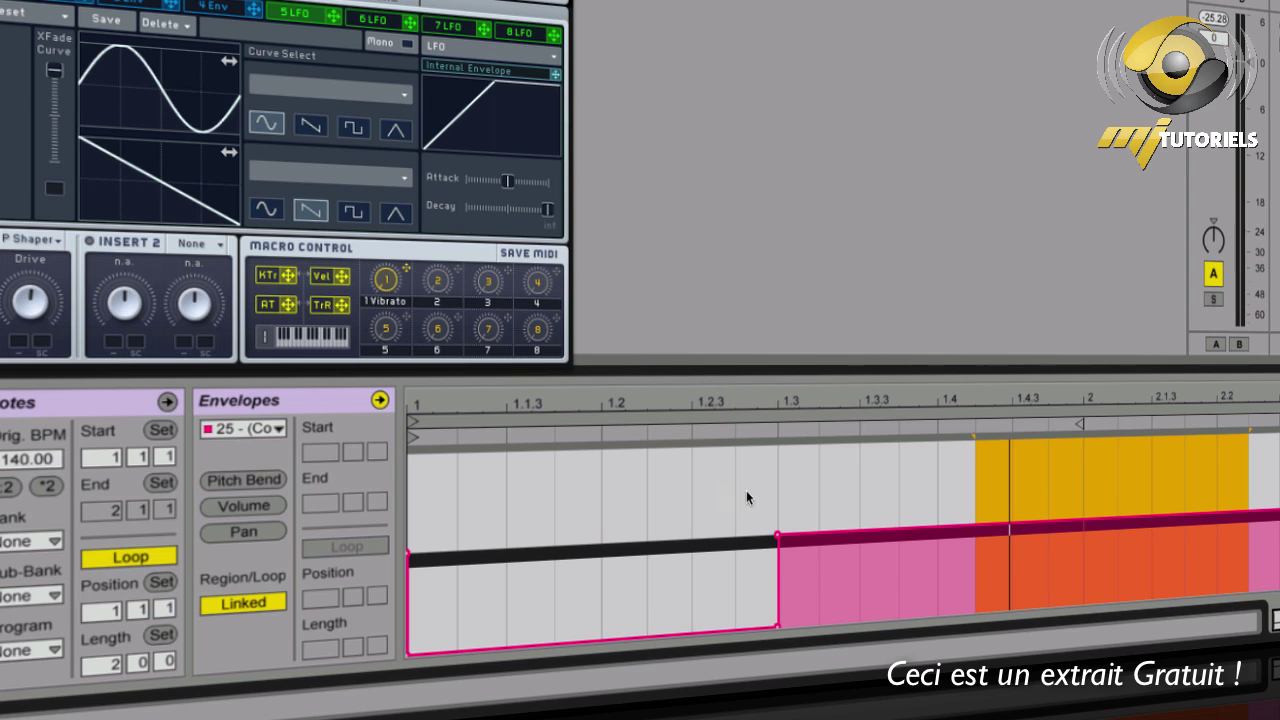
# Lower the envelope from 1.3 onward and bring the section between 2 and 2.3 lower still, adjusting it during playback.
pyautogui.click(860, 485)
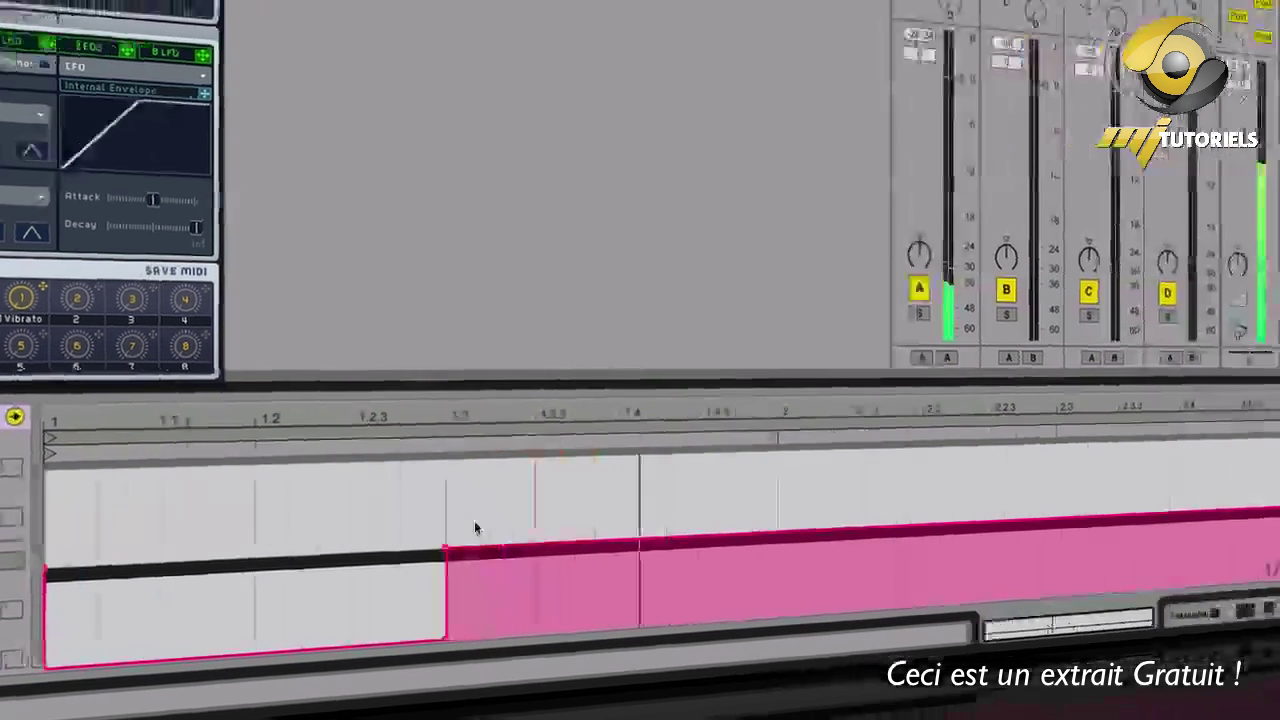
pyautogui.moveTo(420, 552); pyautogui.dragTo(416, 573)
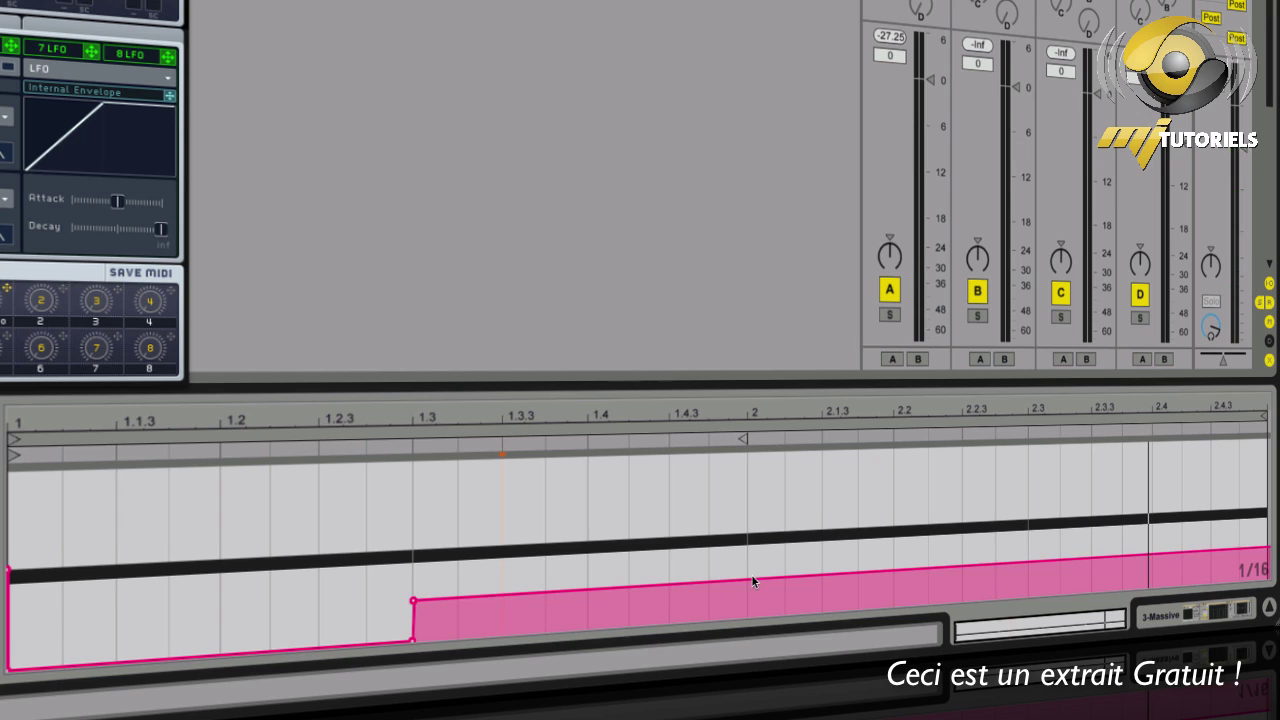
pyautogui.moveTo(748, 568); pyautogui.dragTo(1029, 546)
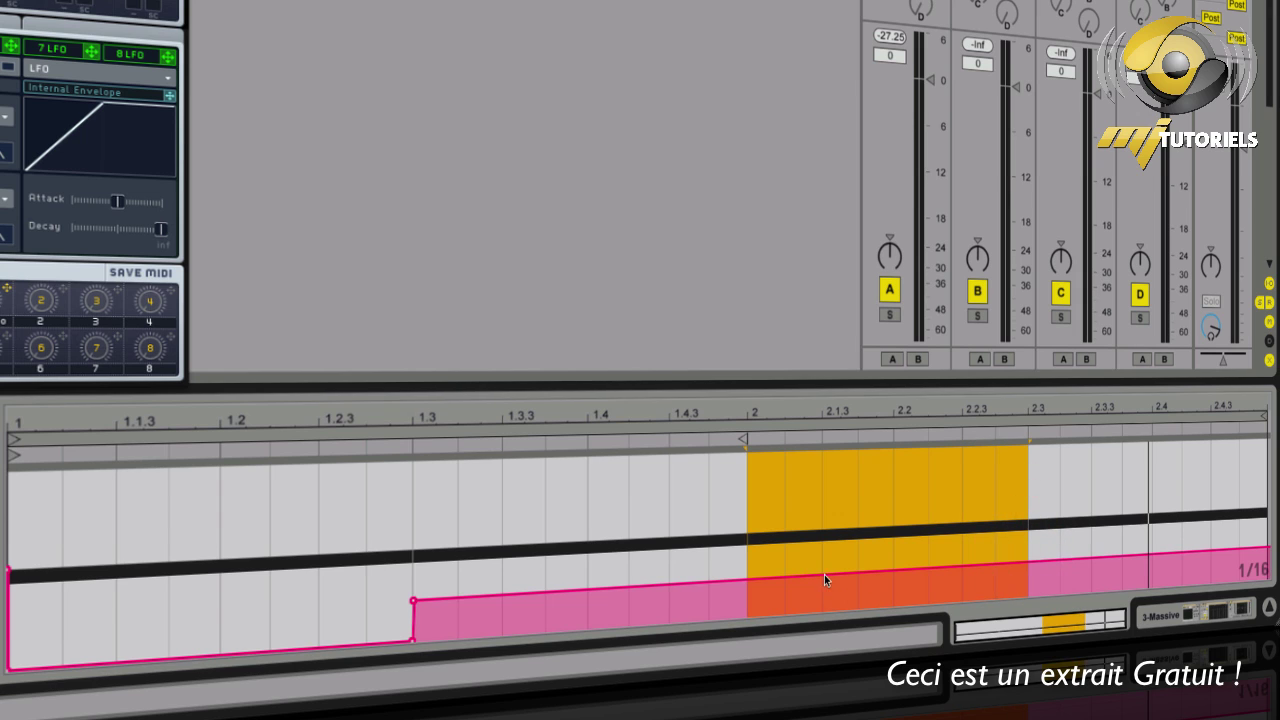
pyautogui.moveTo(829, 572); pyautogui.dragTo(829, 606)
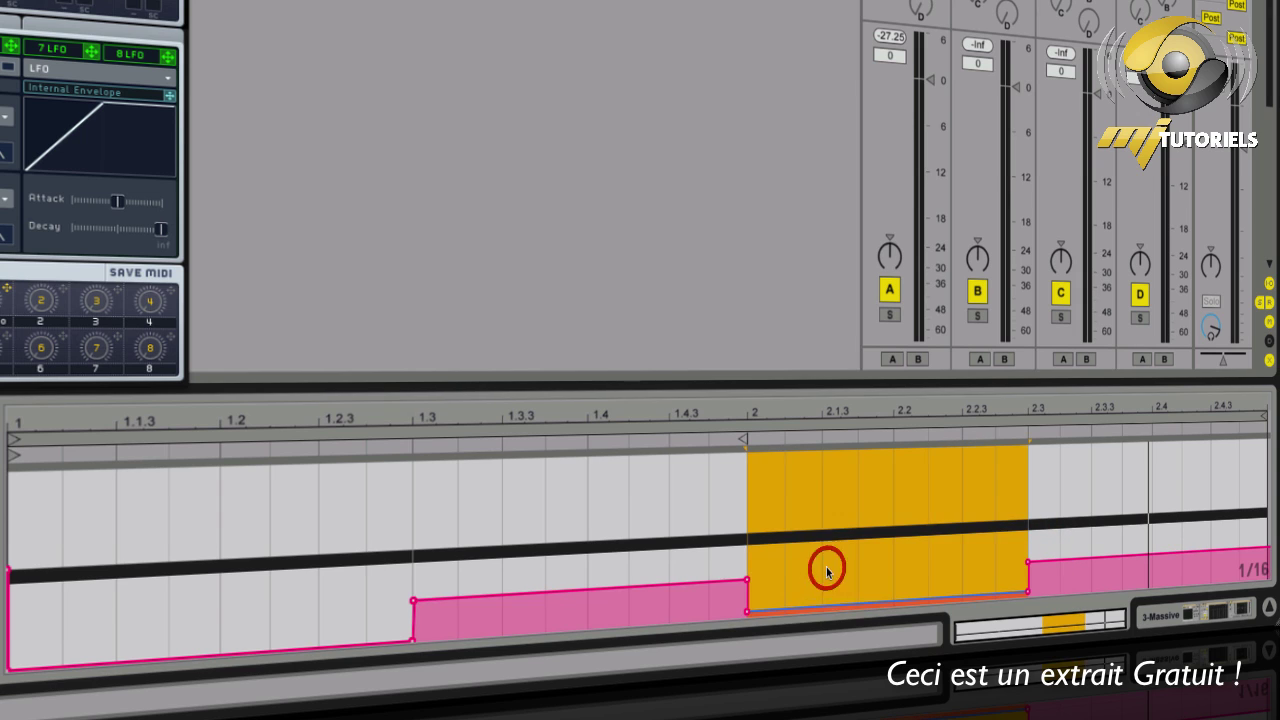
pyautogui.press('space')
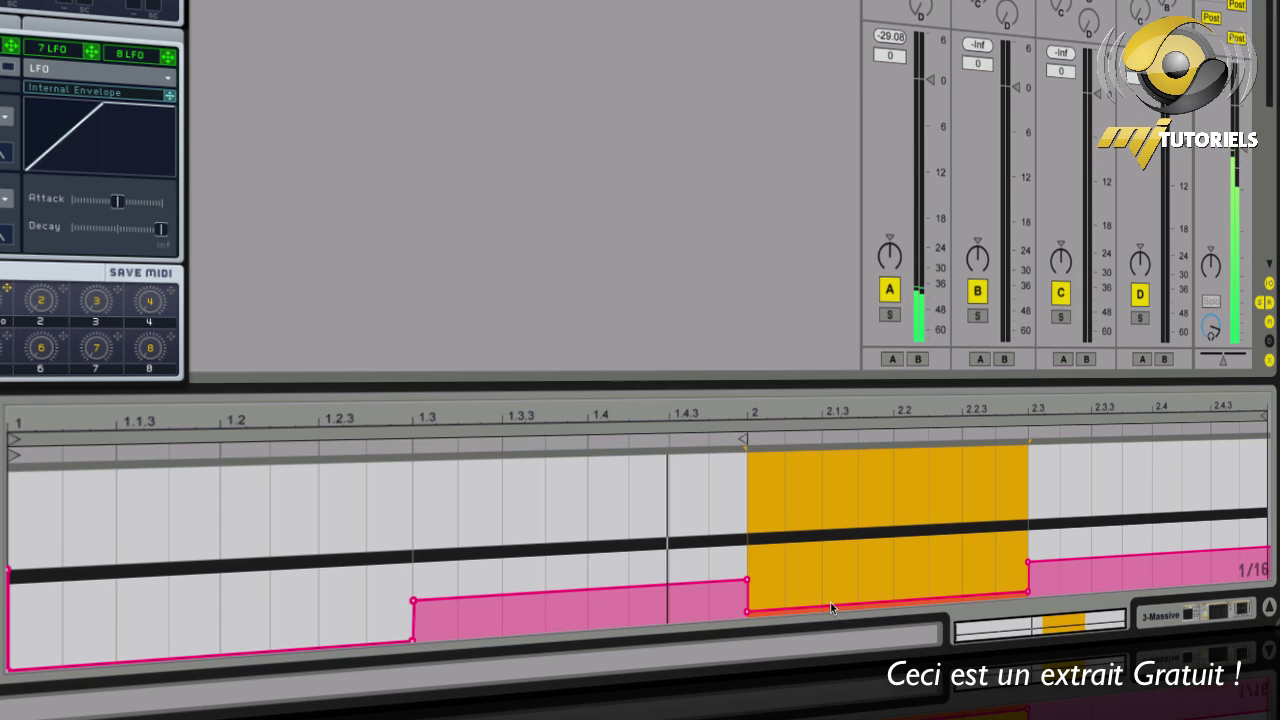
pyautogui.moveTo(830, 602); pyautogui.dragTo(831, 593)
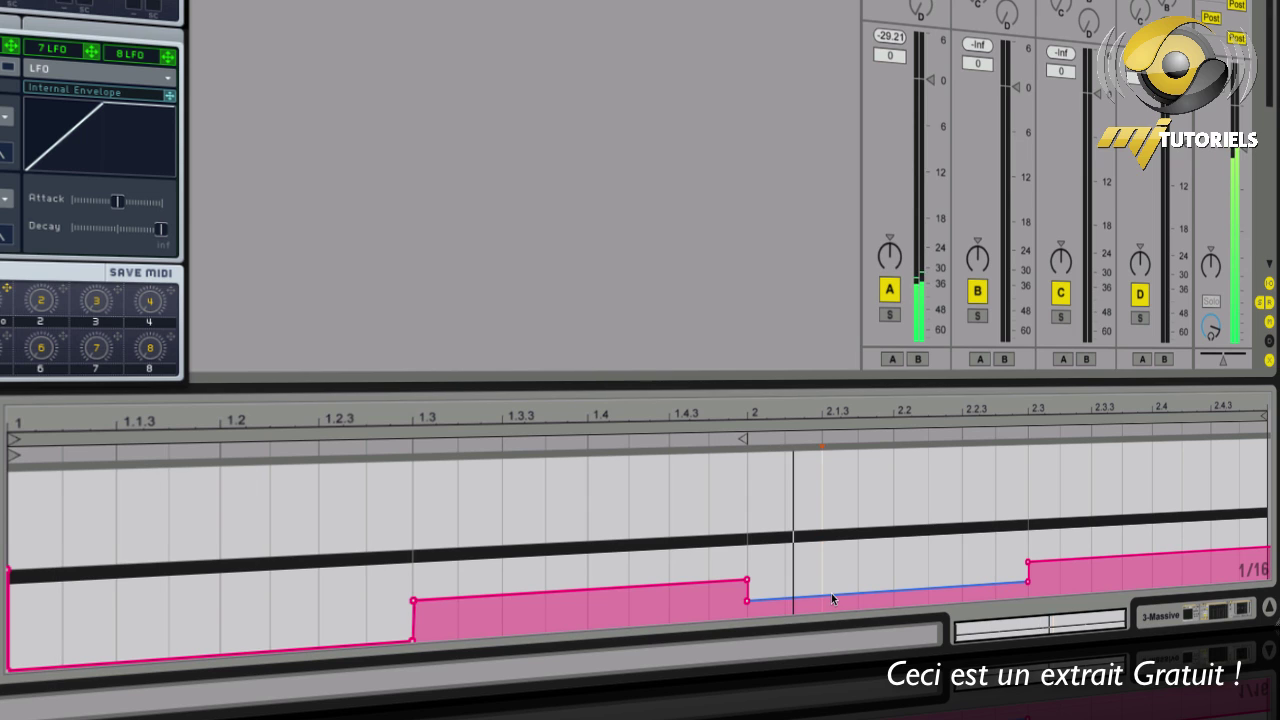
pyautogui.moveTo(832, 592); pyautogui.dragTo(832, 589)
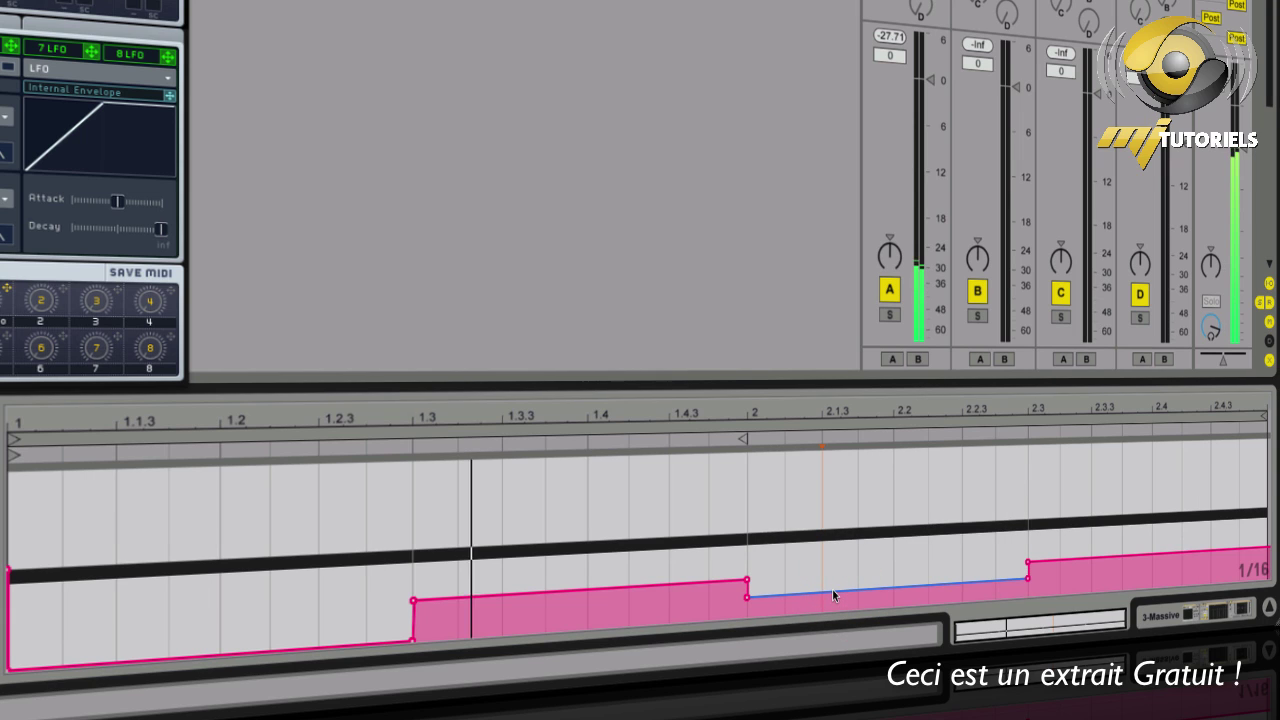
# Lower the controller 25 envelope from 2.3 to the clip's end, slightly below the level of the preceding section.
pyautogui.click(1077, 557)
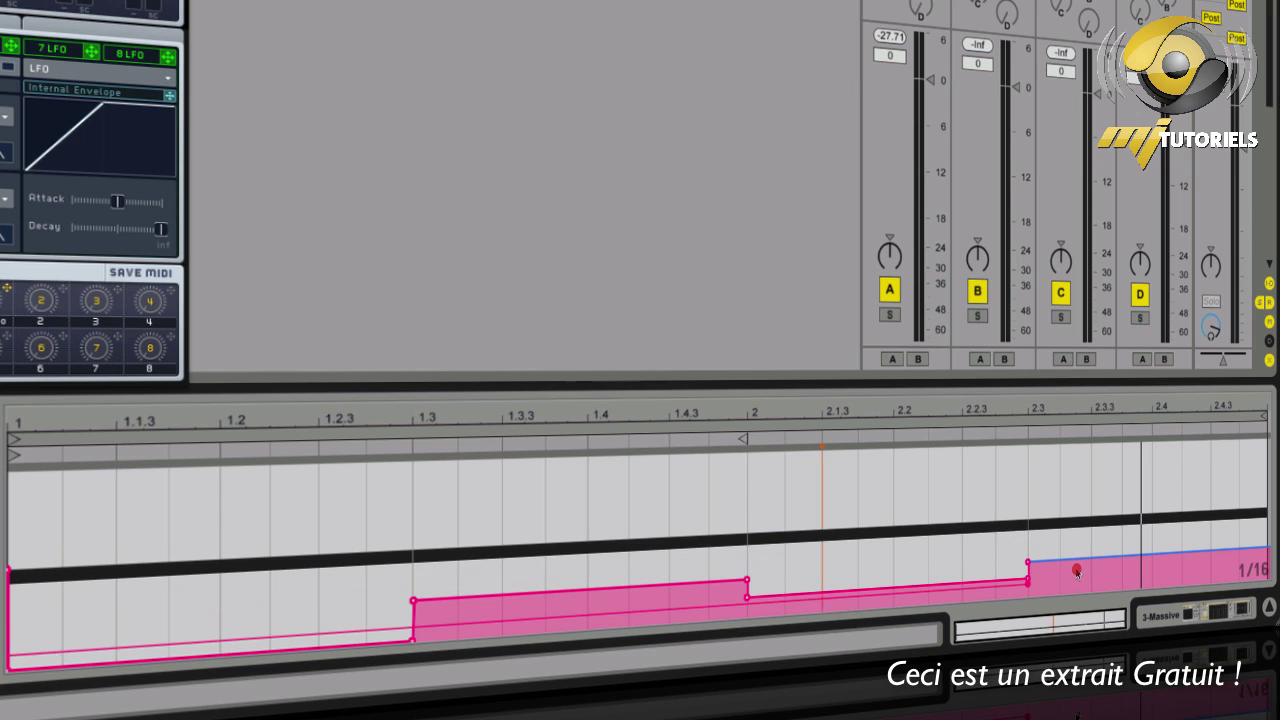
pyautogui.moveTo(1076, 569); pyautogui.dragTo(1095, 575)
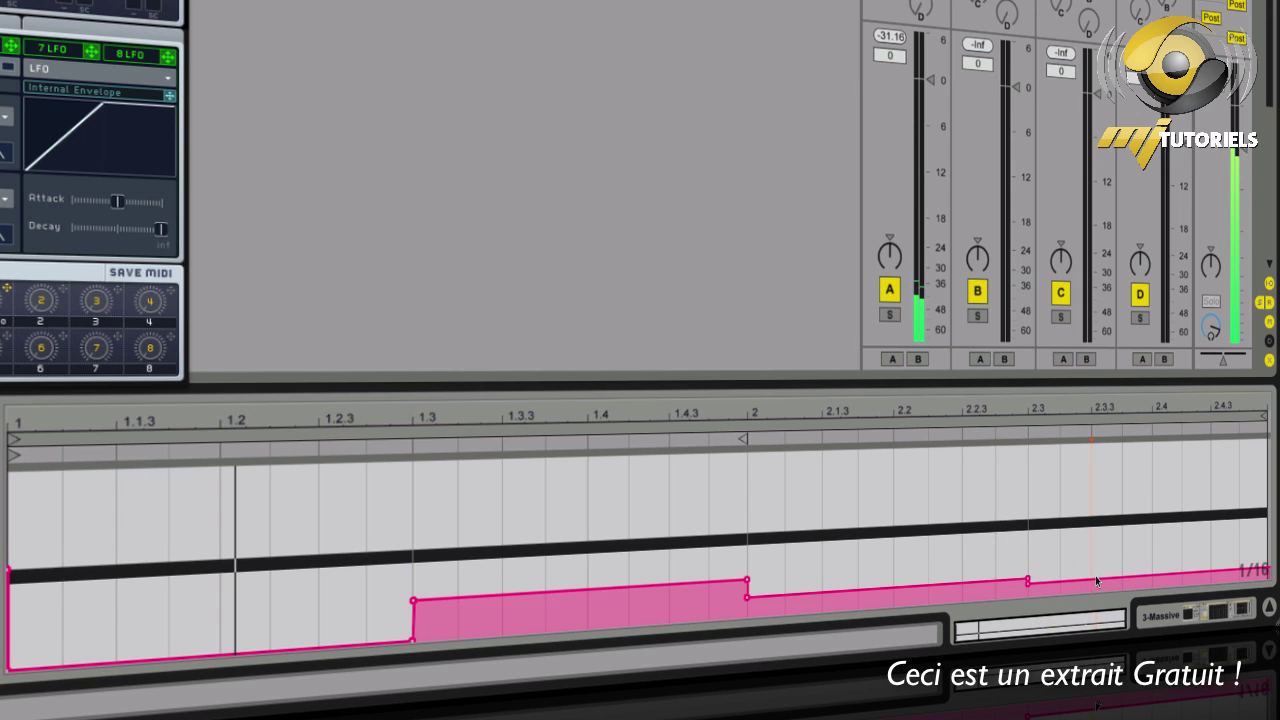
pyautogui.moveTo(1157, 554); pyautogui.dragTo(1262, 540)
pyautogui.click(1195, 577)
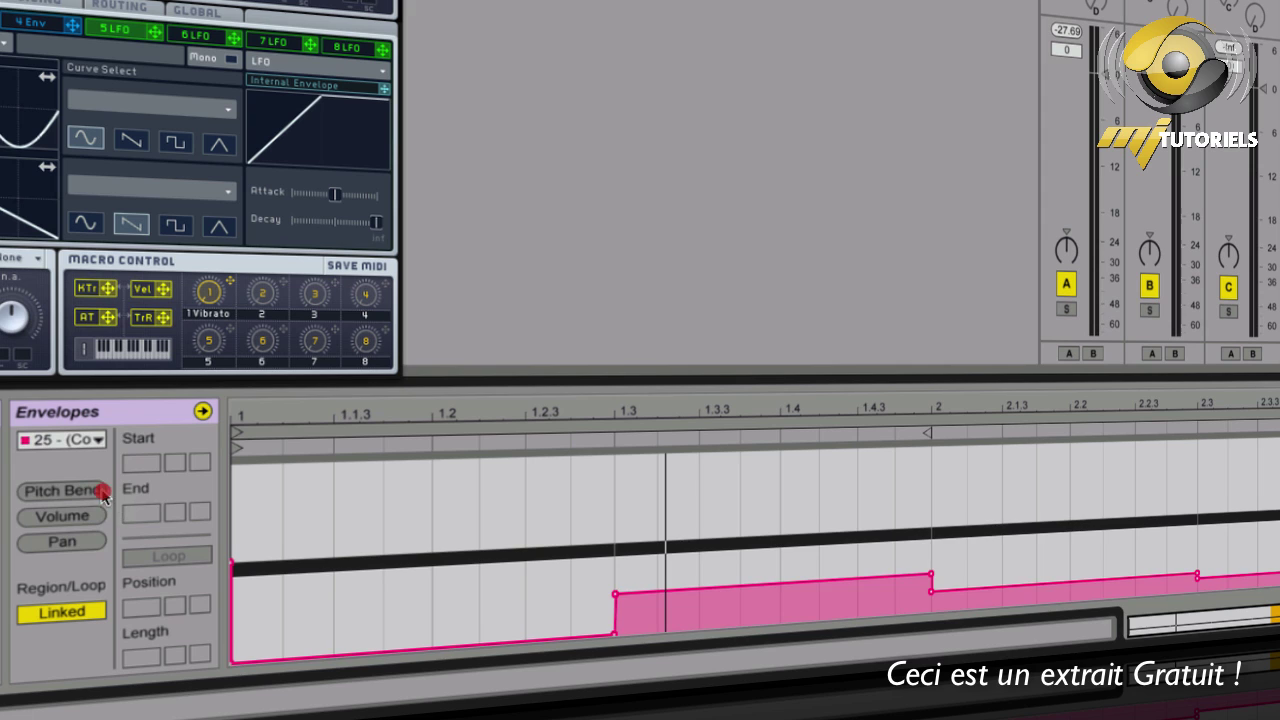
# Draw a descending ramp from 1.3 to 2 in the clip's Pitch Bend envelope and play the result.
pyautogui.click(103, 492)
pyautogui.press('space')
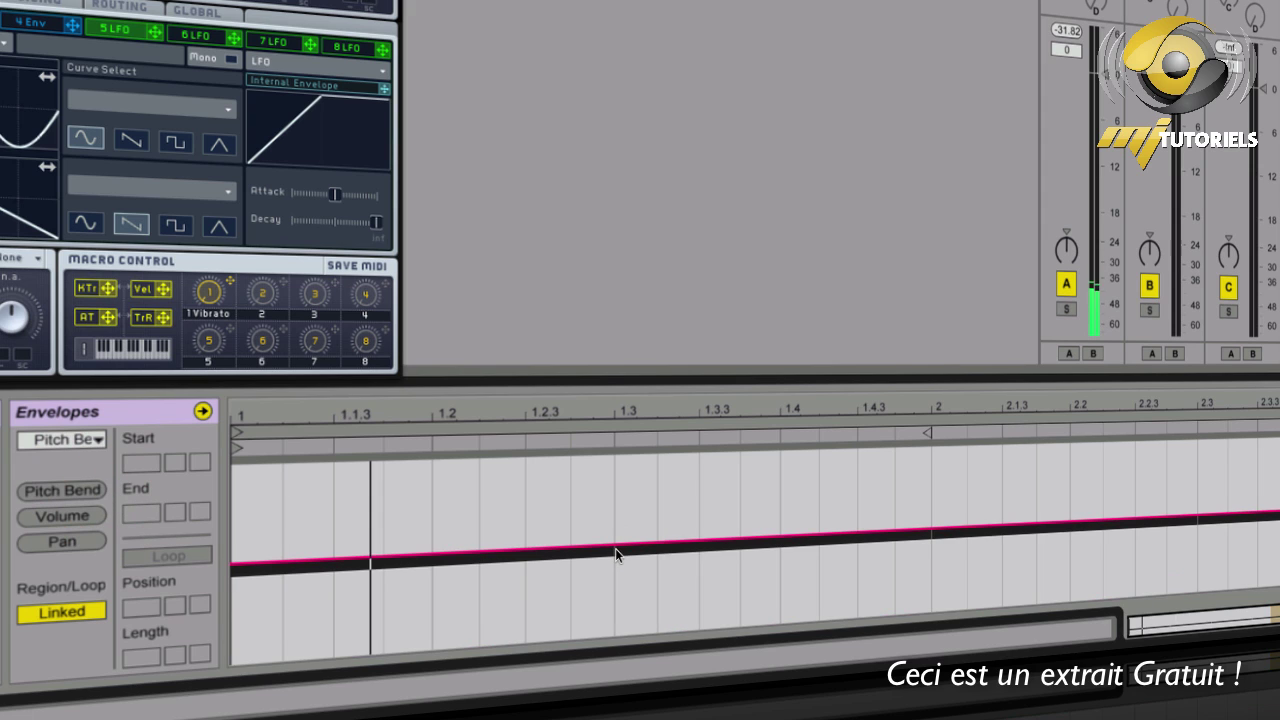
pyautogui.moveTo(709, 568); pyautogui.dragTo(930, 558)
pyautogui.moveTo(813, 542); pyautogui.dragTo(879, 559)
pyautogui.click(615, 582)
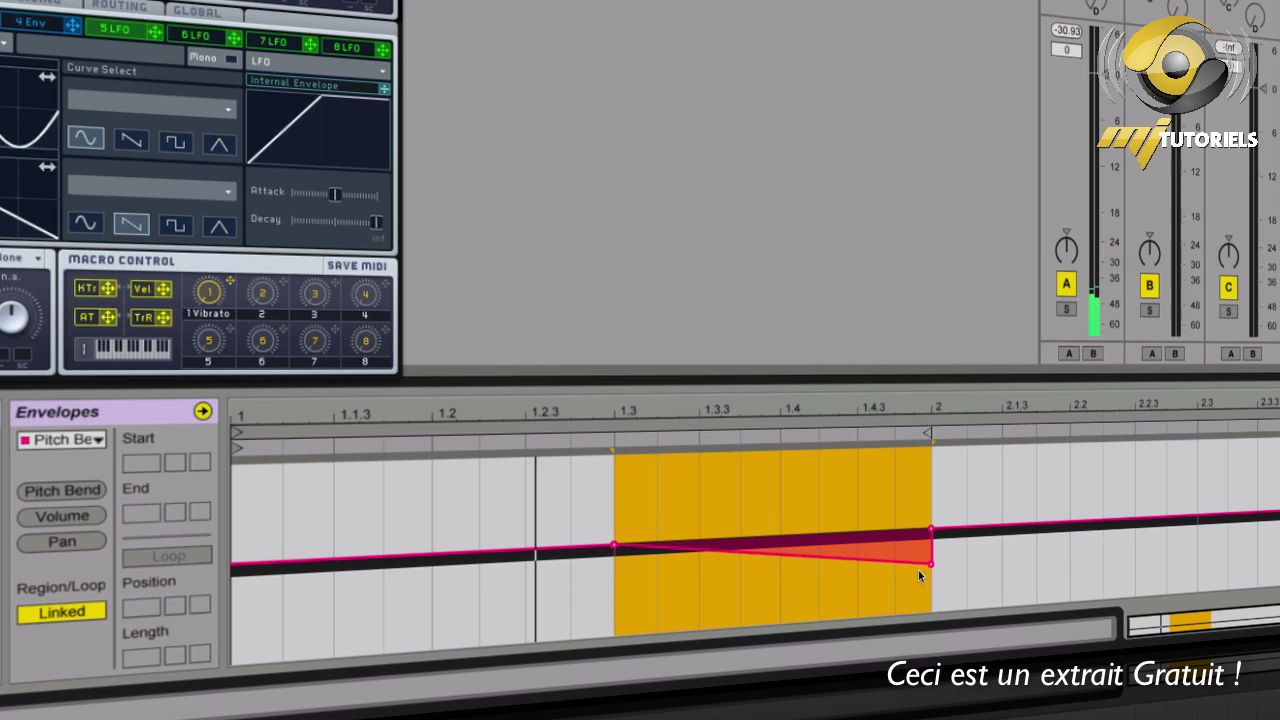
pyautogui.moveTo(930, 565)
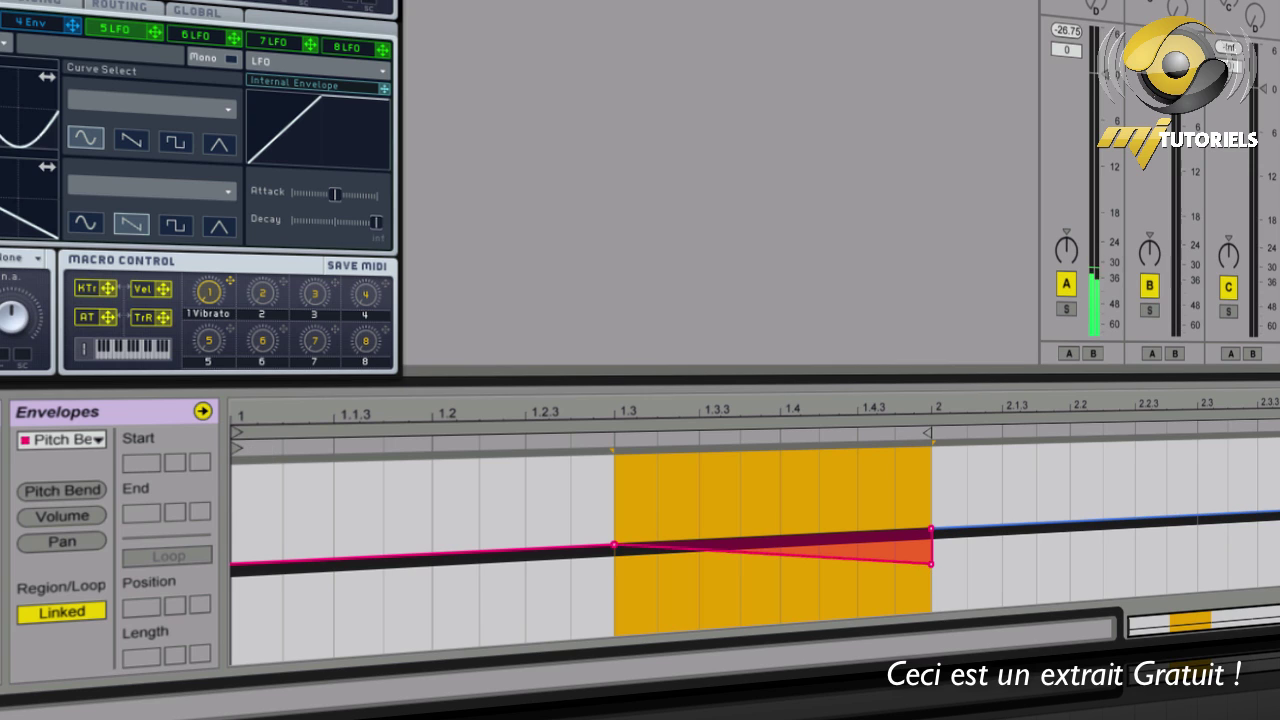
pyautogui.press('space')
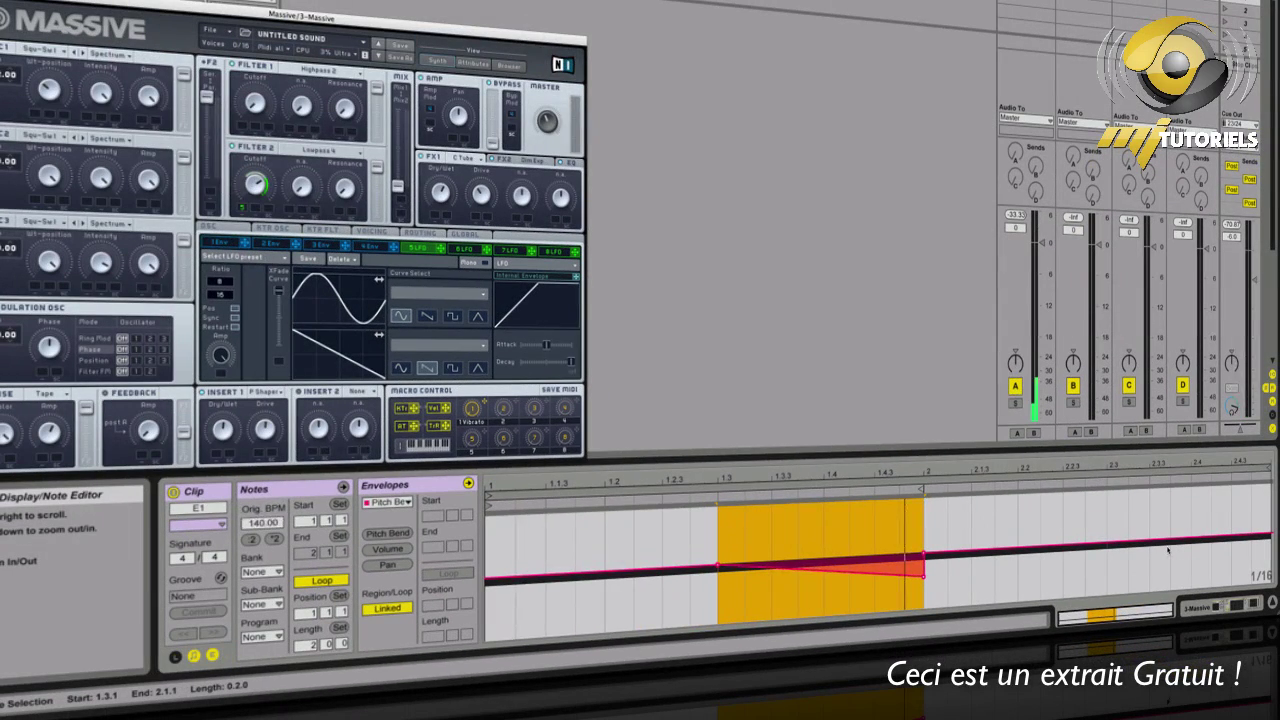
pyautogui.press('space')
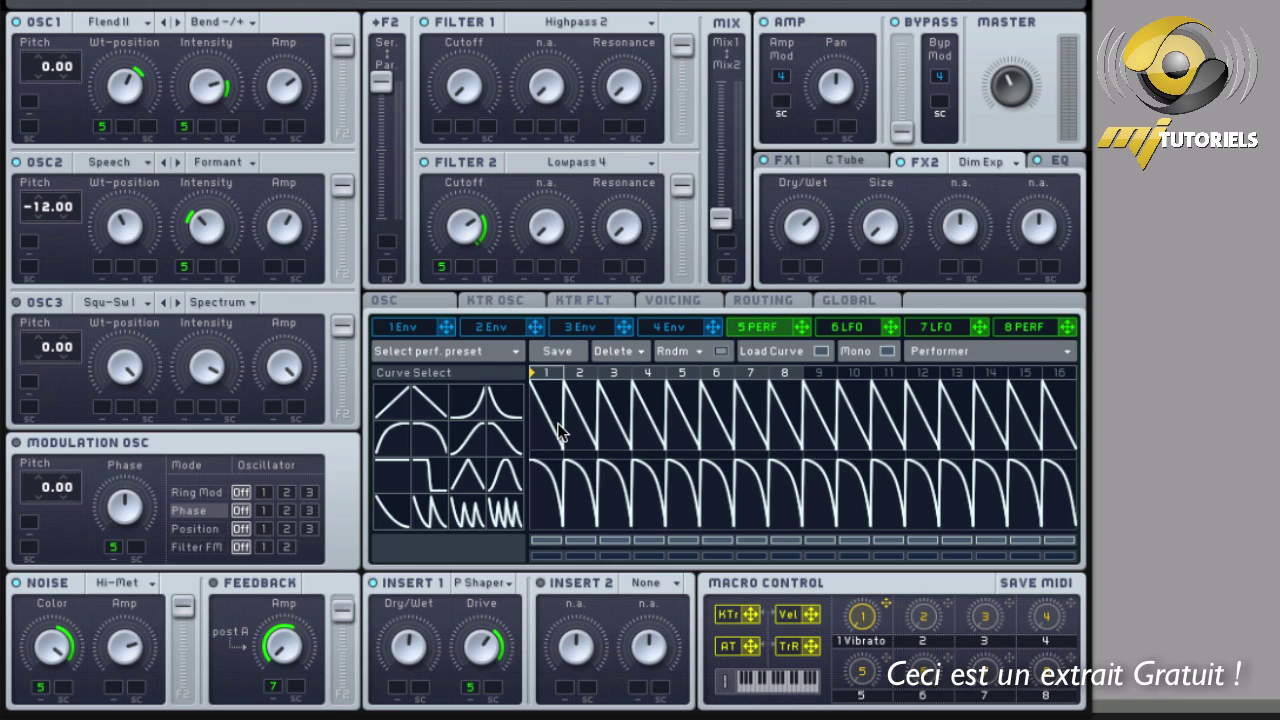
# Try concave decay, bell and square curves across the first eight steps of the upper 5 PERF sequence.
pyautogui.click(502, 404)
pyautogui.moveTo(503, 405)
pyautogui.mouseDown()
pyautogui.moveTo(503, 391)
pyautogui.moveTo(534, 386)
pyautogui.moveTo(793, 383)
pyautogui.mouseUp()
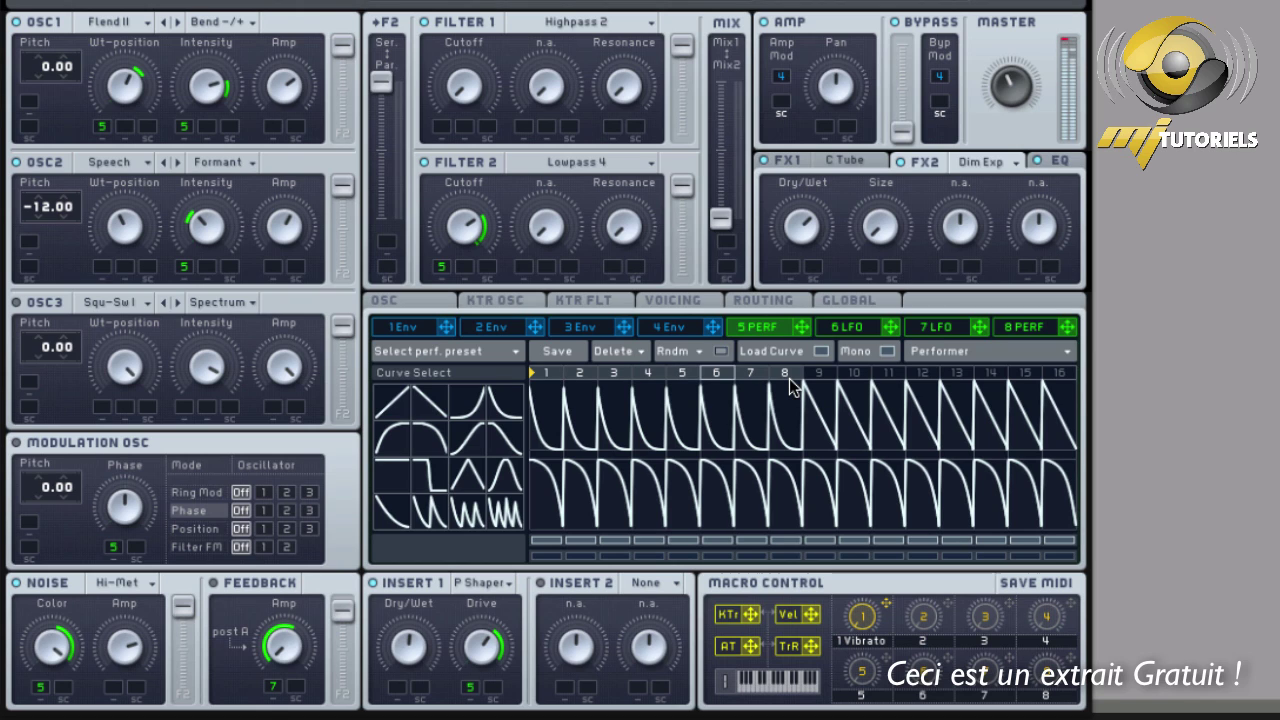
pyautogui.click(493, 475)
pyautogui.moveTo(540, 395); pyautogui.dragTo(768, 388)
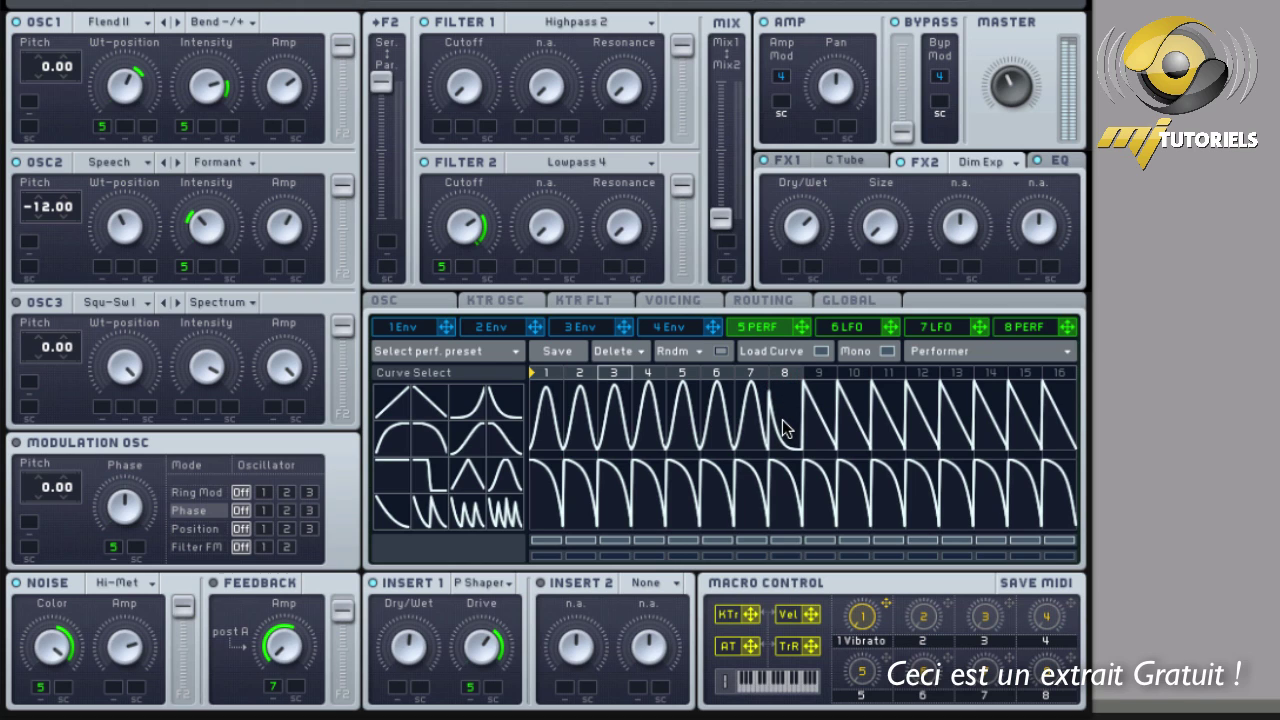
pyautogui.click(432, 476)
pyautogui.moveTo(537, 390)
pyautogui.mouseDown()
pyautogui.moveTo(698, 430)
pyautogui.moveTo(705, 448)
pyautogui.mouseUp()
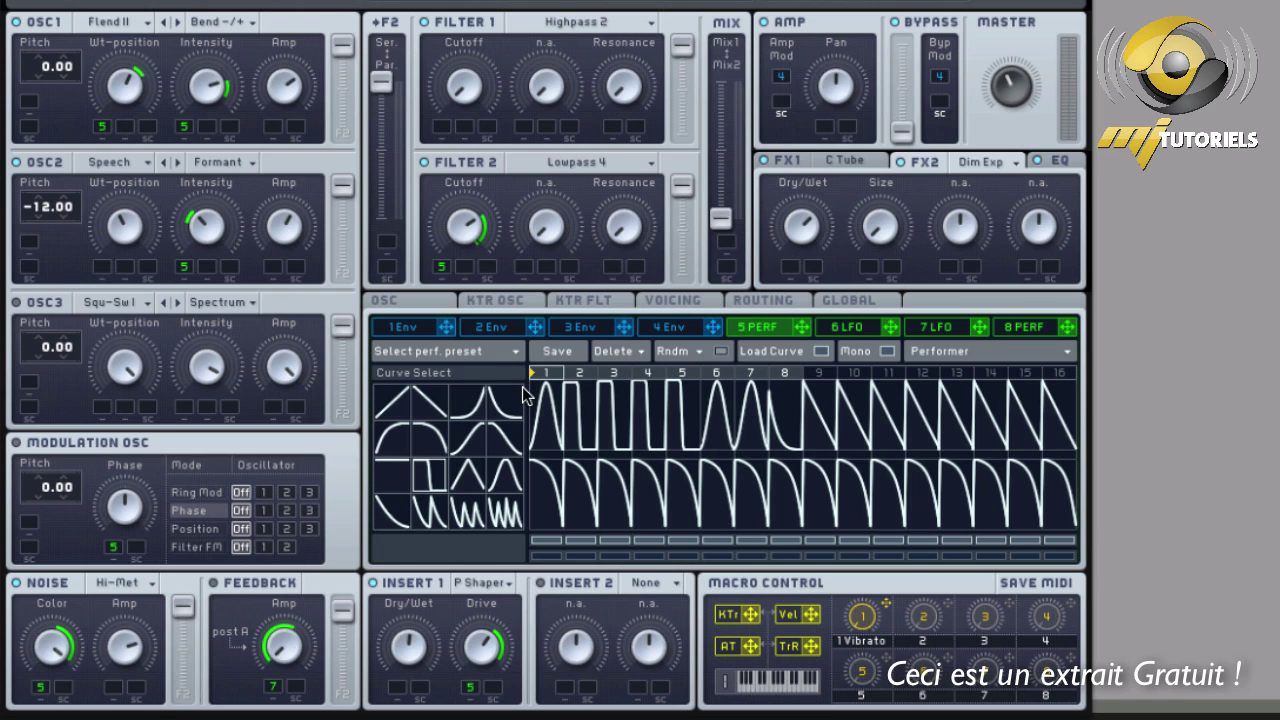
pyautogui.click(548, 418)
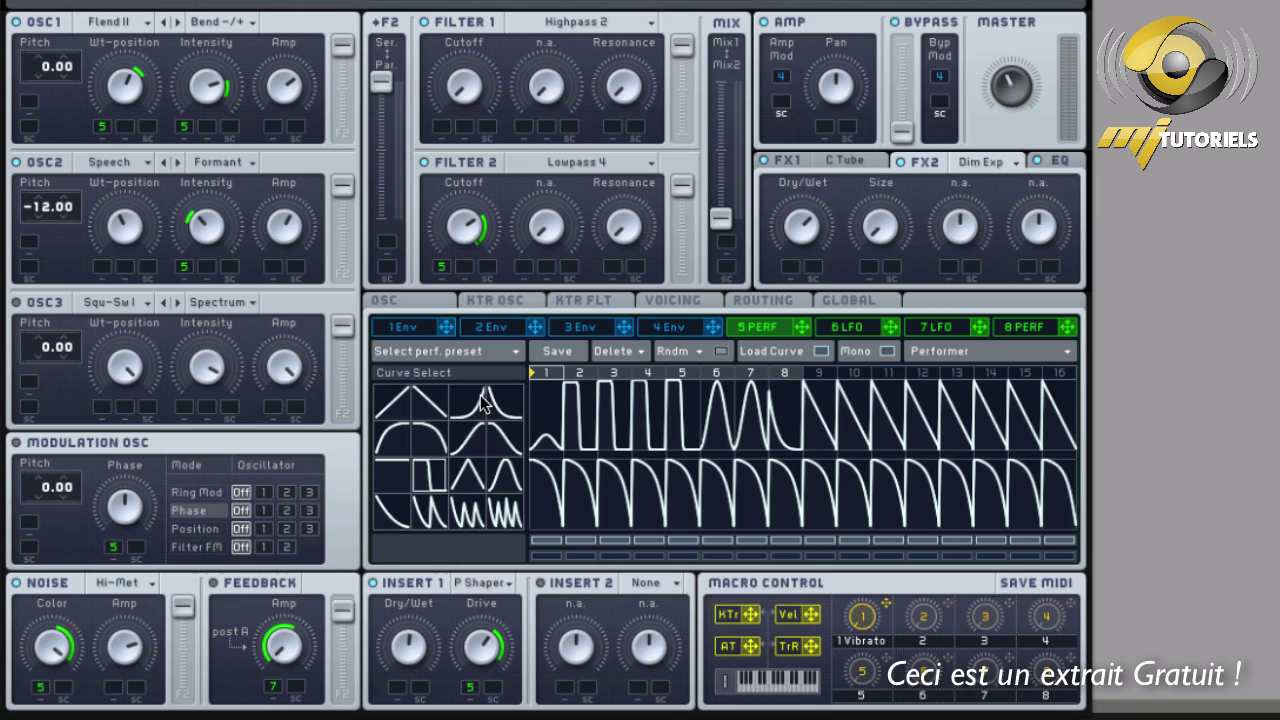
# Shape upper-sequence steps 1 and 2 as concave decays, steps 3 and 4 as falling curves and step 5 as a rising curve.
pyautogui.click(505, 402)
pyautogui.click(550, 400)
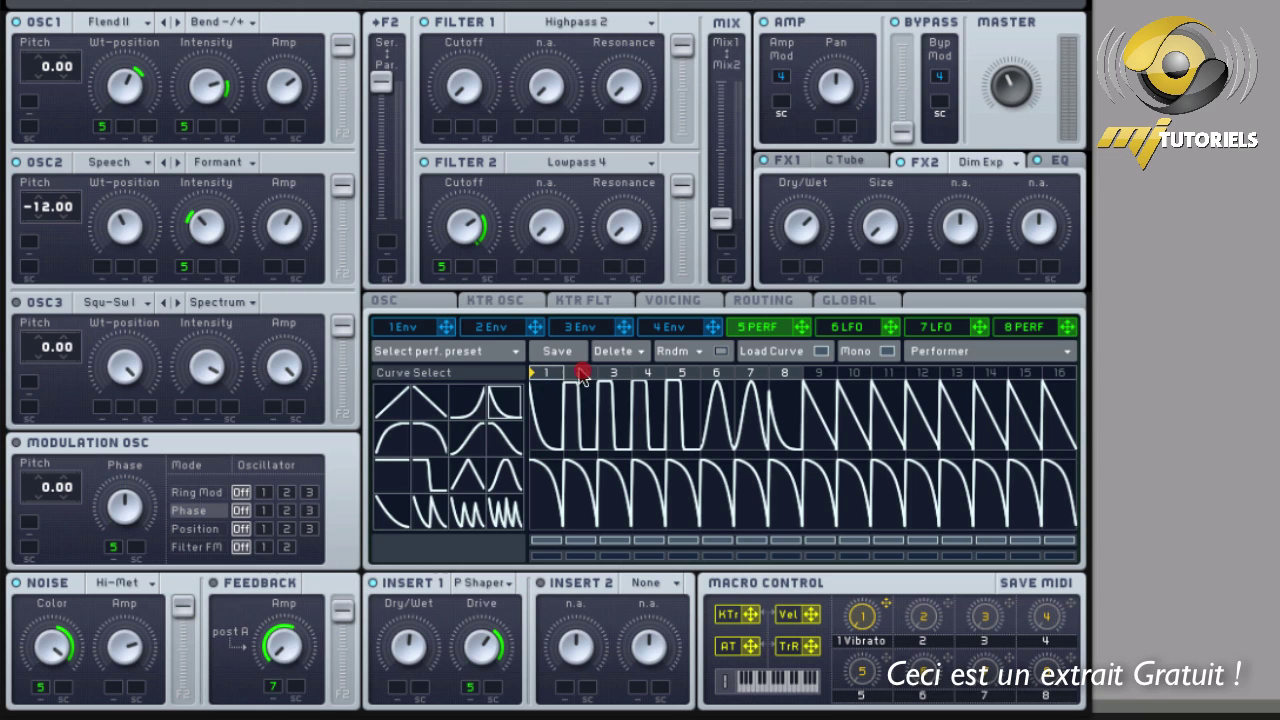
pyautogui.click(493, 439)
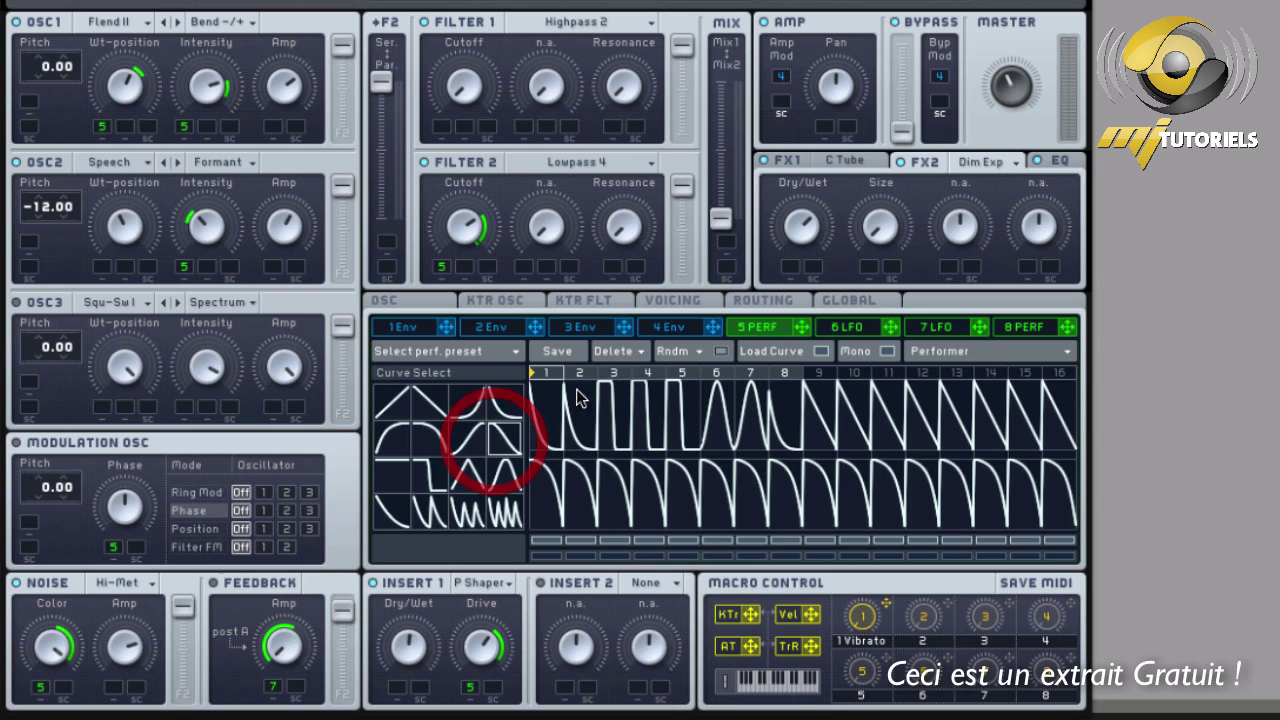
pyautogui.moveTo(625, 382)
pyautogui.mouseDown()
pyautogui.moveTo(655, 392)
pyautogui.moveTo(688, 371)
pyautogui.moveTo(686, 394)
pyautogui.mouseUp()
pyautogui.click(467, 439)
pyautogui.click(716, 400)
# Give upper-sequence steps 6 and 7 repeated-spike curves at reduced height and step 8 a rounded falling curve.
pyautogui.click(466, 512)
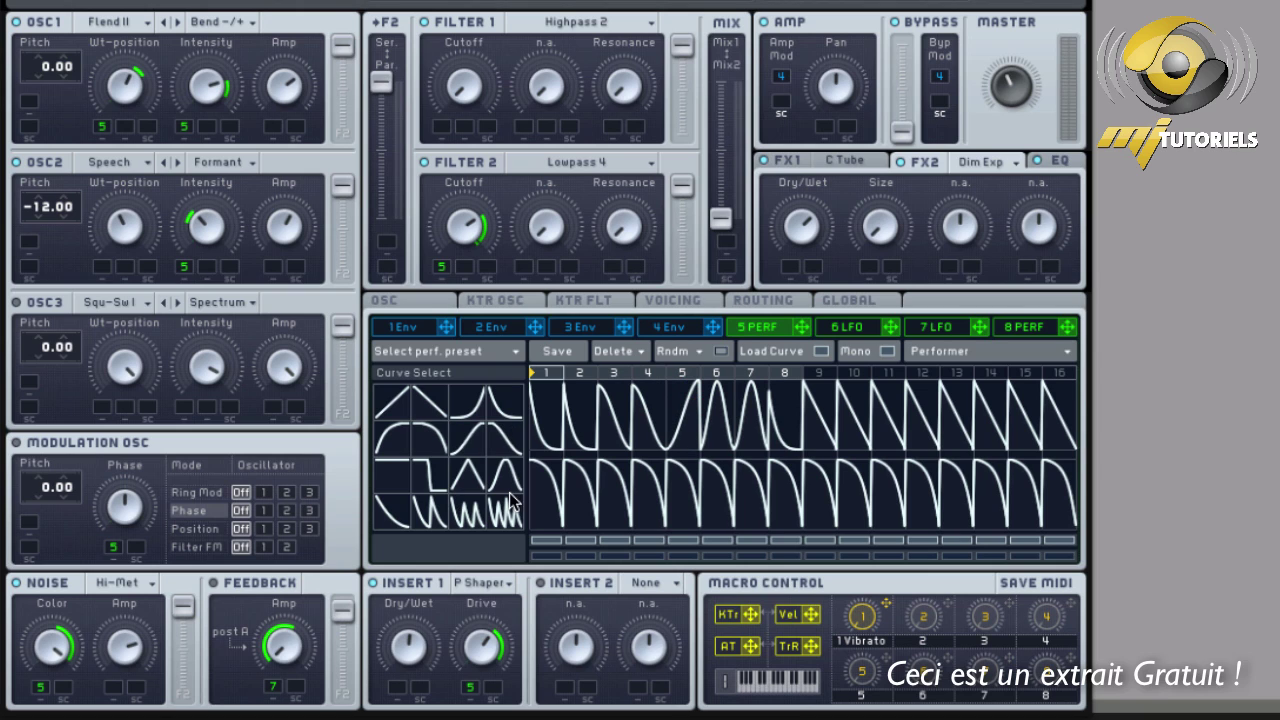
pyautogui.click(720, 378)
pyautogui.click(742, 376)
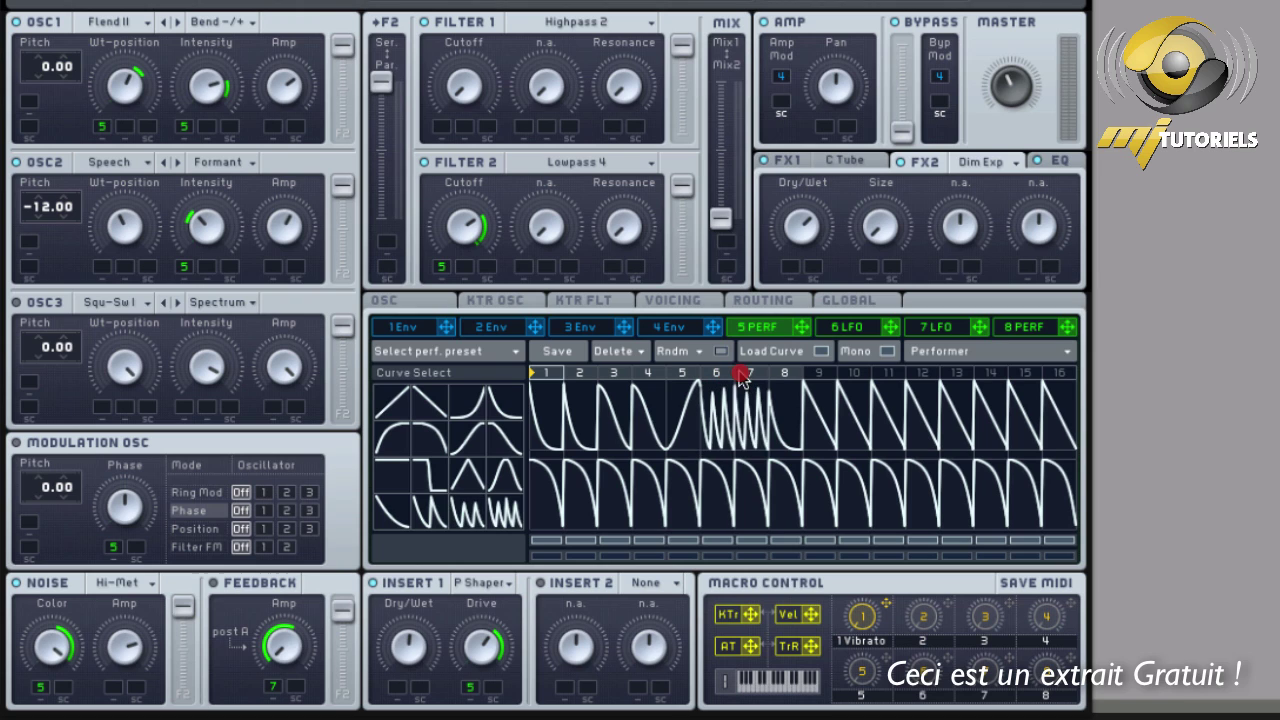
pyautogui.moveTo(748, 378); pyautogui.dragTo(760, 420)
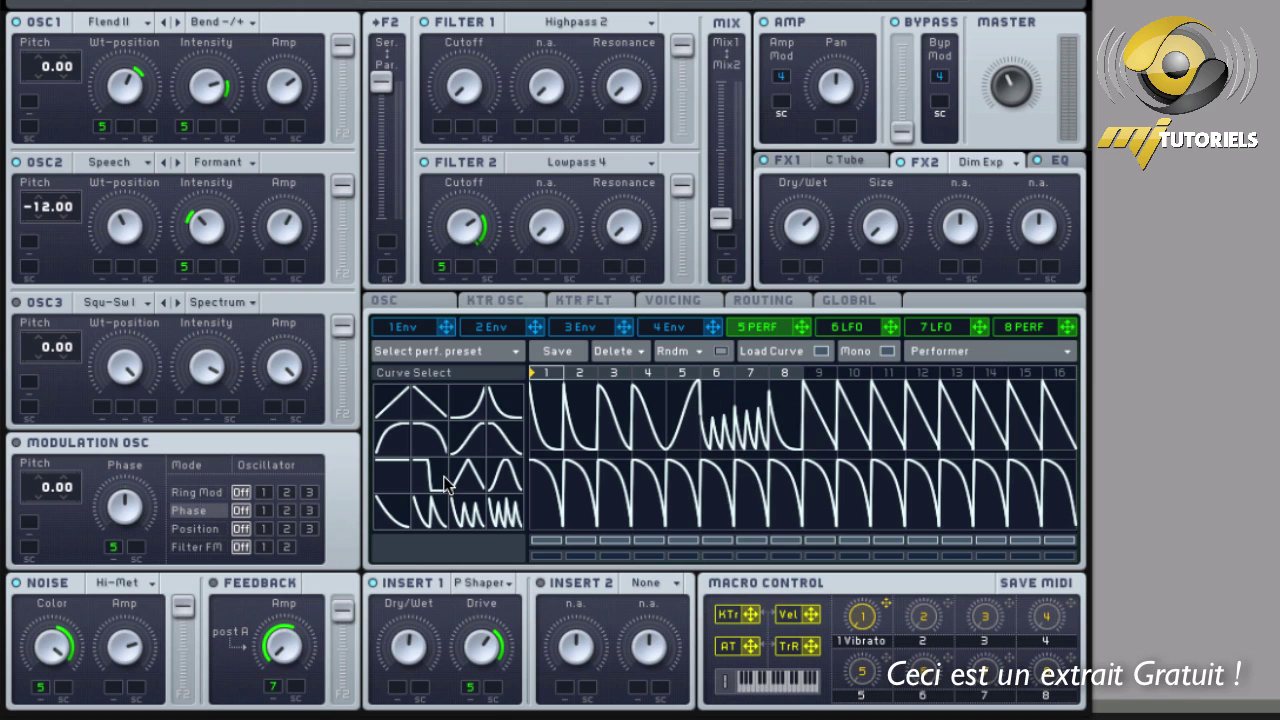
pyautogui.click(437, 448)
pyautogui.click(789, 376)
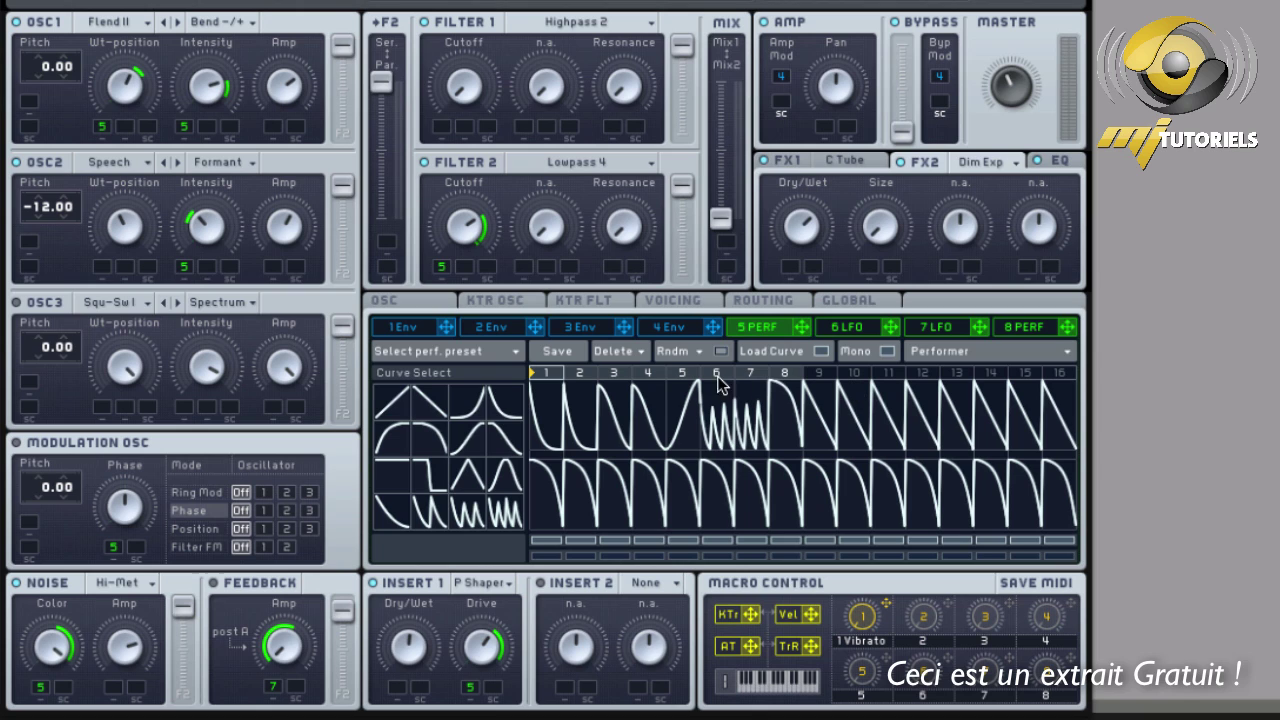
# Show the performer's settings and move the XFade Seq fully to the lower sequence.
pyautogui.click(821, 351)
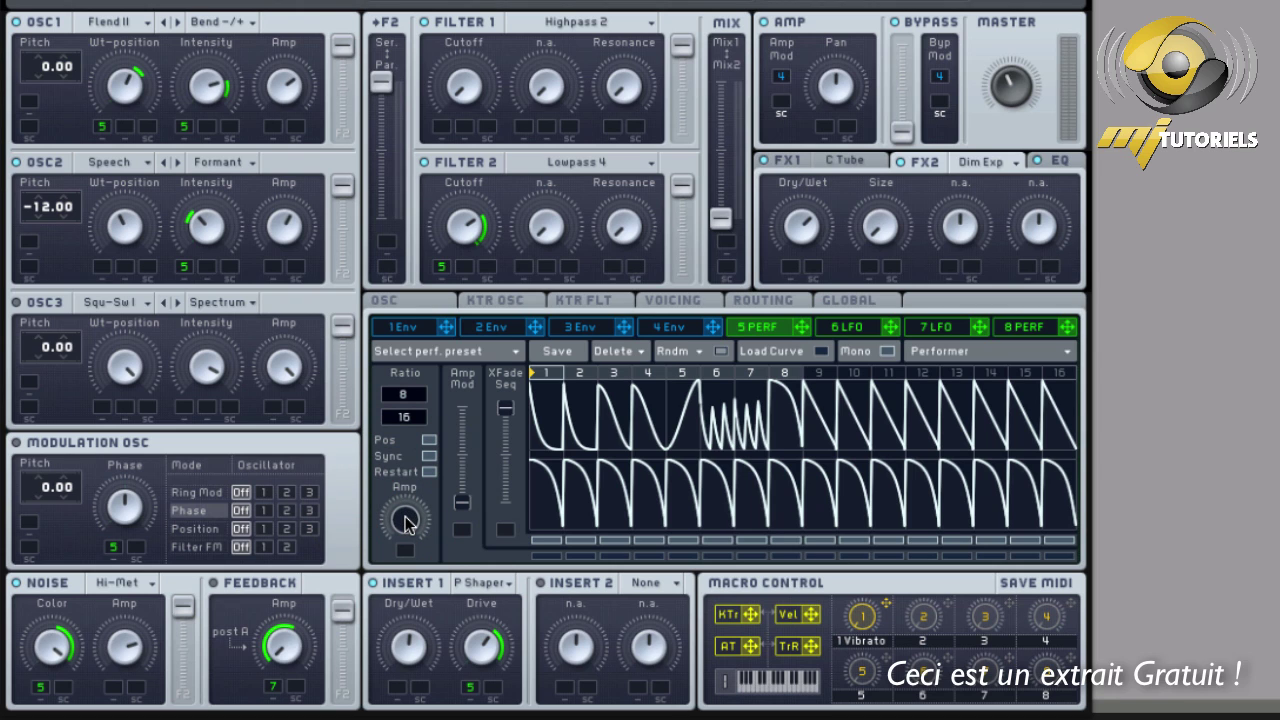
pyautogui.moveTo(405, 520)
pyautogui.mouseDown()
pyautogui.moveTo(394, 696)
pyautogui.moveTo(388, 447)
pyautogui.moveTo(403, 518)
pyautogui.mouseUp()
pyautogui.moveTo(513, 430); pyautogui.dragTo(505, 600)
# Fill lower-sequence steps 1 to 7 with concave decay curves and give step 8 the repeated-spike curve.
pyautogui.click(785, 351)
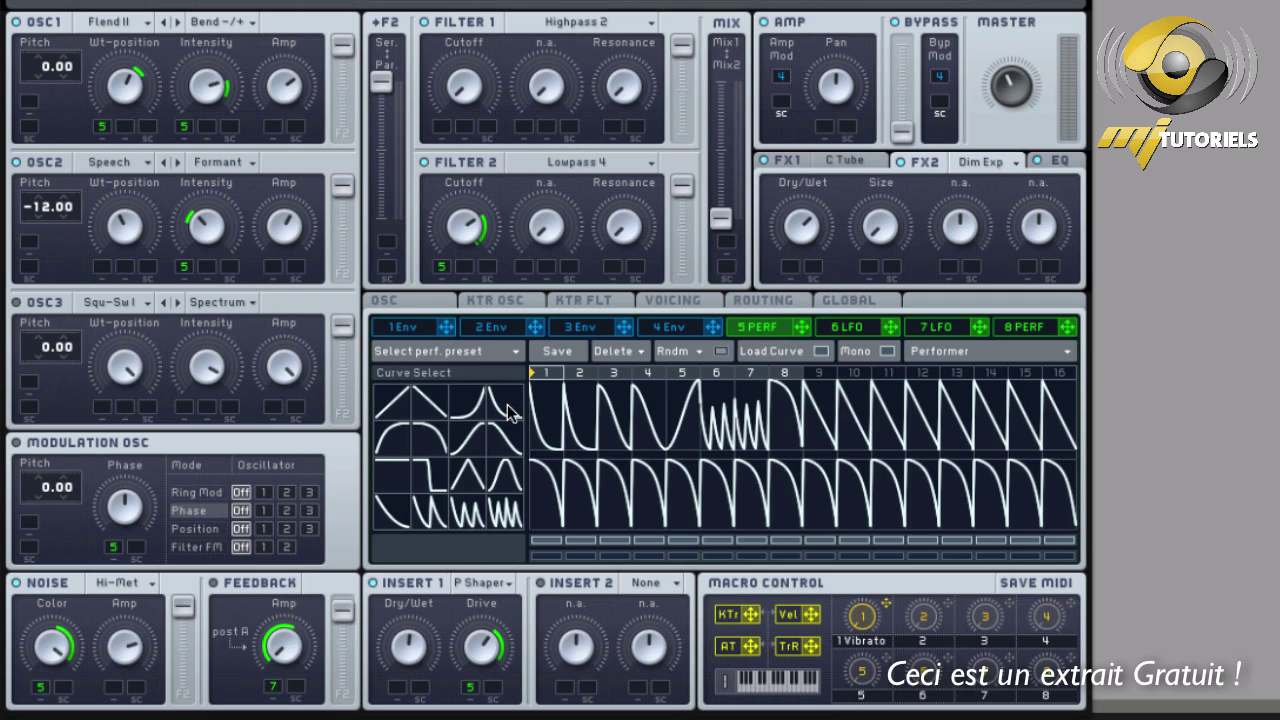
pyautogui.click(507, 404)
pyautogui.moveTo(548, 470)
pyautogui.mouseDown()
pyautogui.moveTo(754, 457)
pyautogui.moveTo(786, 486)
pyautogui.moveTo(783, 412)
pyautogui.mouseUp()
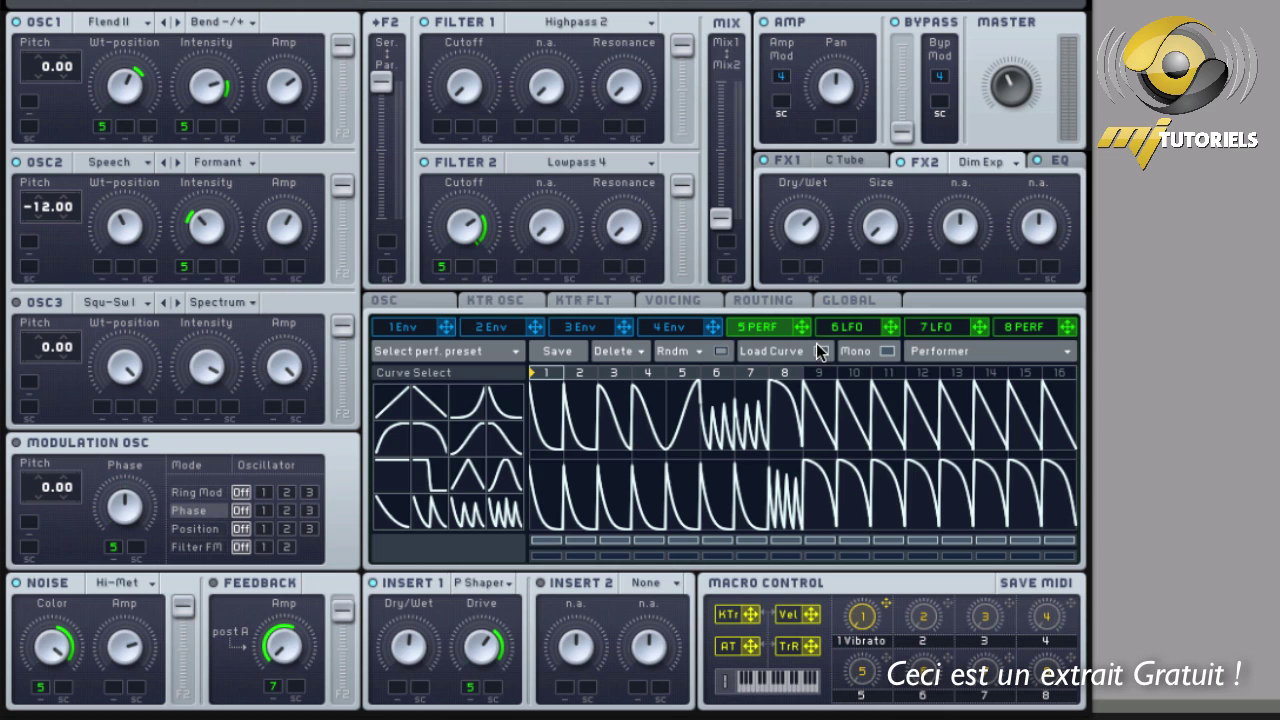
# Hide the curve selection and move the XFade Seq back toward the upper sequence.
pyautogui.click(820, 351)
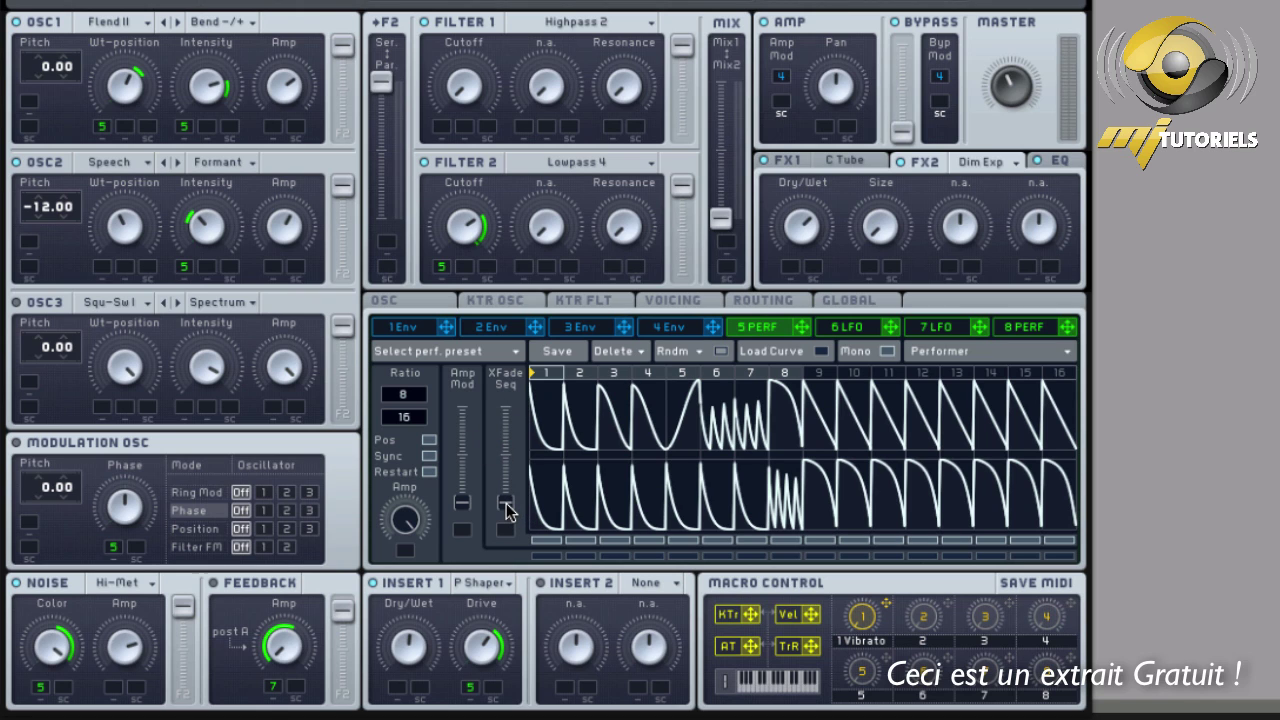
pyautogui.moveTo(507, 509); pyautogui.dragTo(507, 390)
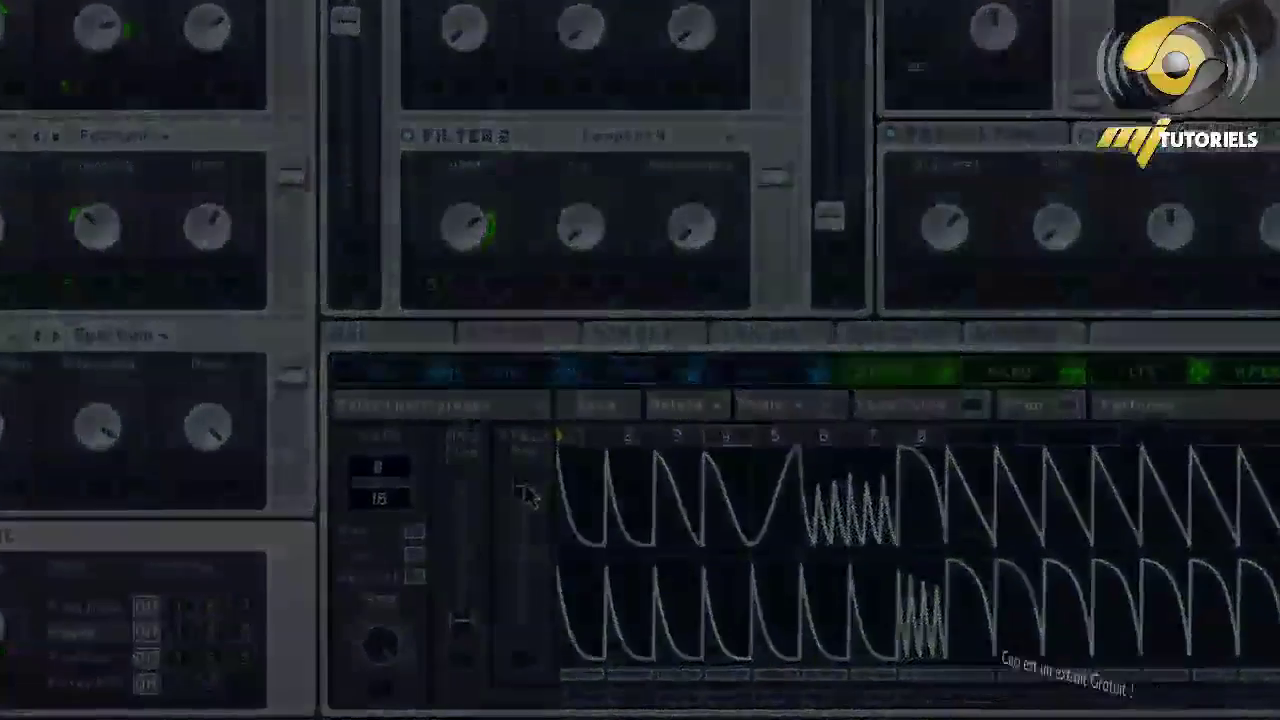